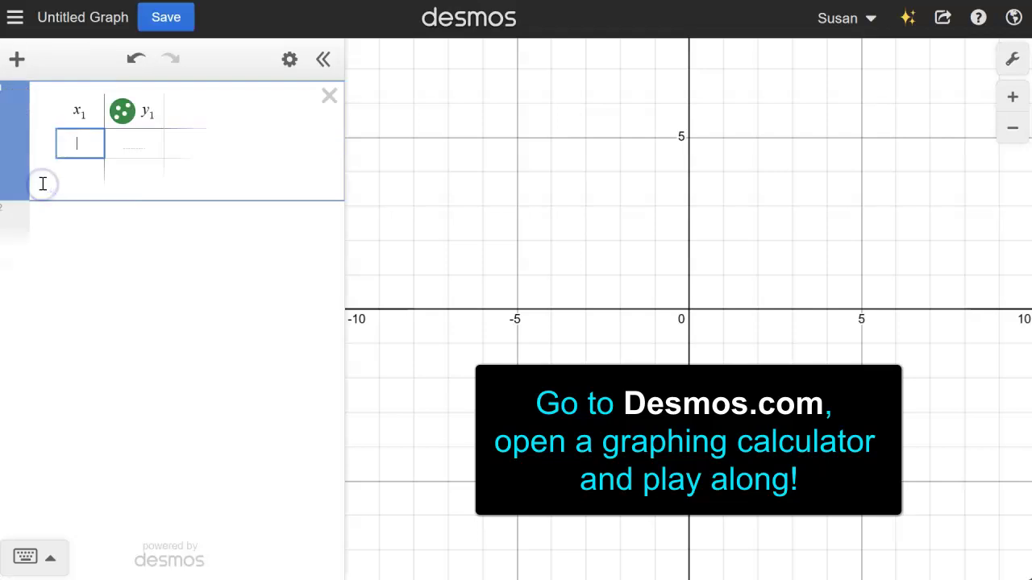
# Fill the x₁ column of the table with the whole numbers 1 through 10.
pyautogui.write('1 2 3 4 5 6')
pyautogui.press('Return')
pyautogui.write('7')
pyautogui.press('Return')
pyautogui.write('8')
pyautogui.press('Return')
pyautogui.write('9')
pyautogui.press('Return')
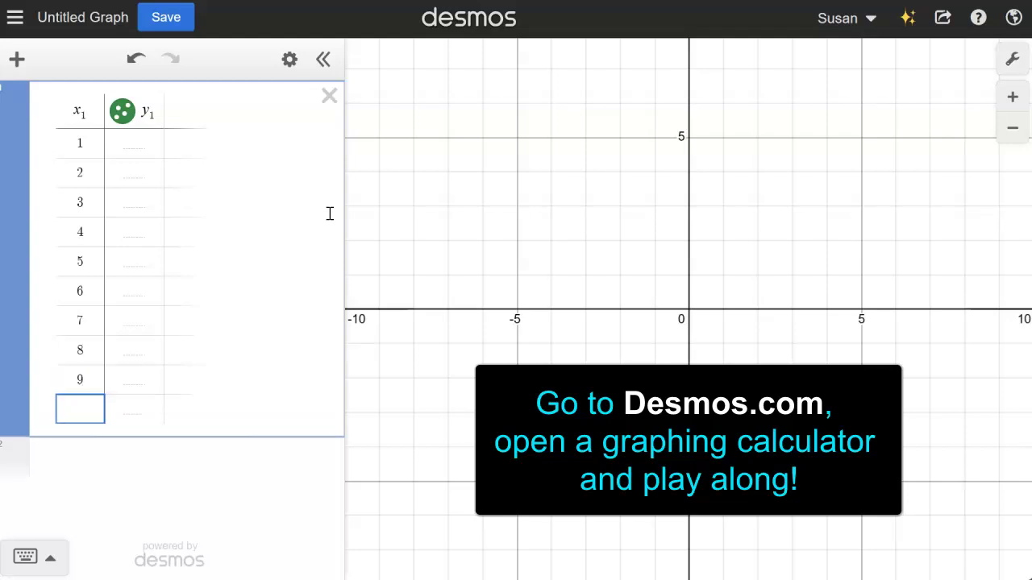
pyautogui.write('10')
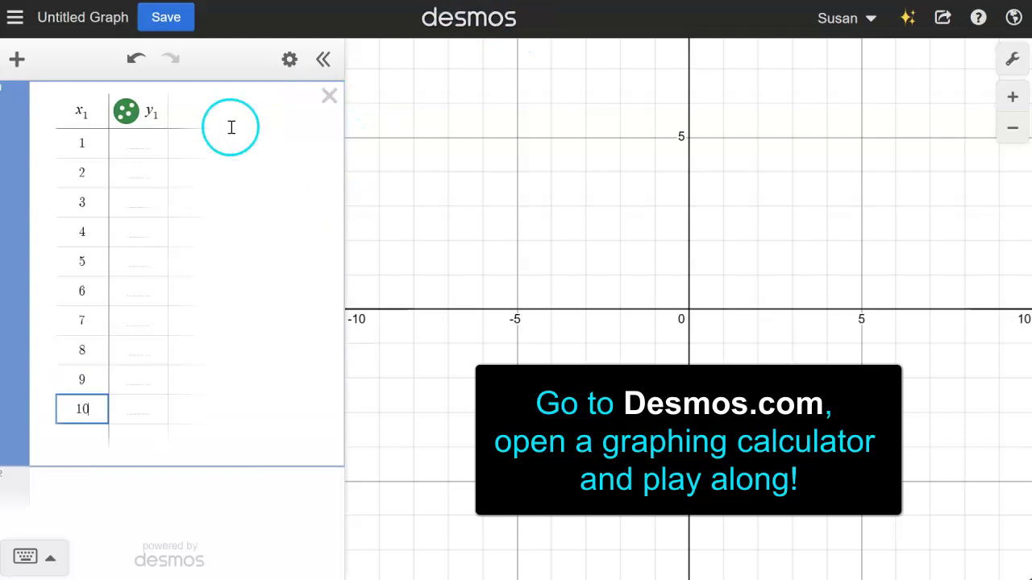
# Fill the y₁ column for x₁ = 1 to 10 with 5, 4, 6, 5, 2, 3, 4, 2, 1 and 0, removing any extra rows.
pyautogui.click(160, 144)
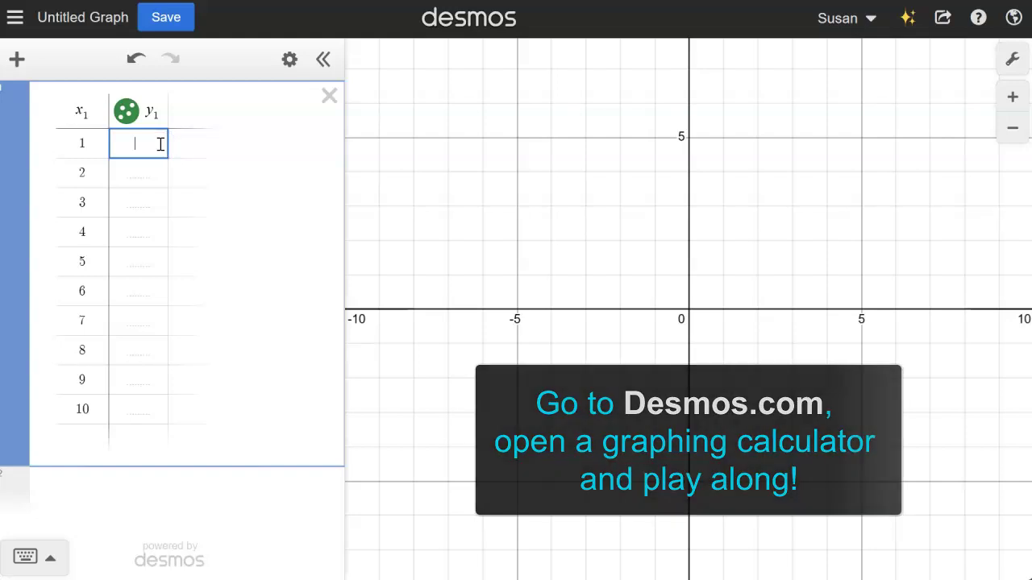
pyautogui.write('5')
pyautogui.press('Return')
pyautogui.write('4')
pyautogui.press('Return')
pyautogui.write('6')
pyautogui.press('Return')
pyautogui.write('5')
pyautogui.press('Return')
pyautogui.write('2')
pyautogui.press('Return')
pyautogui.write('3')
pyautogui.press('Return')
pyautogui.write('4')
pyautogui.press('Return')
pyautogui.write('2')
pyautogui.press('Return')
pyautogui.write('1')
pyautogui.press('Return')
pyautogui.write('3')
pyautogui.press('Return')
pyautogui.write('1')
pyautogui.press('Return')
pyautogui.write('0')
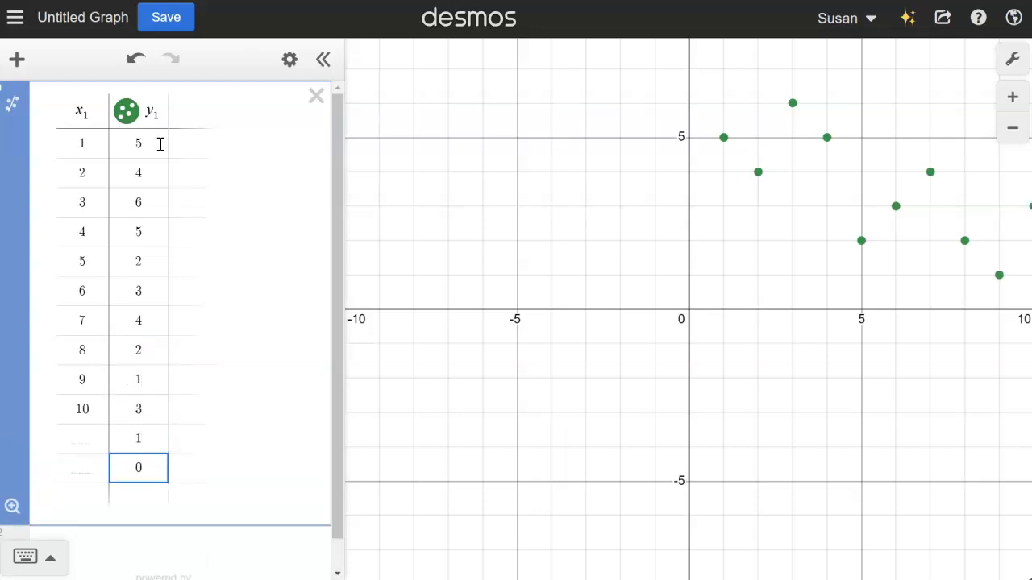
pyautogui.press('BackSpace')
pyautogui.press('BackSpace')
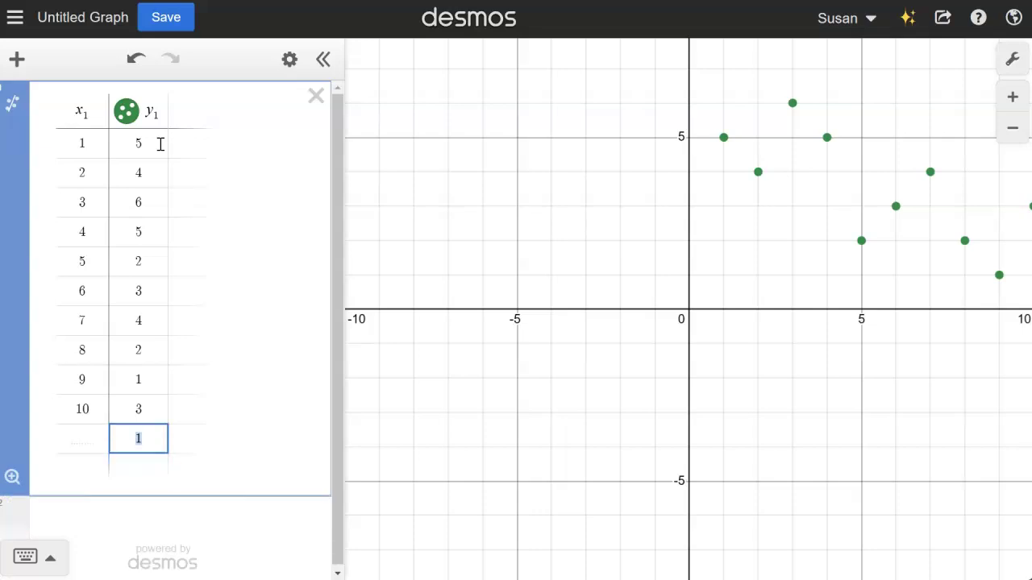
pyautogui.press('BackSpace')
pyautogui.press('BackSpace')
# Fit the graph window to the plotted data points of the table.
pyautogui.click(847, 226)
pyautogui.moveTo(820, 269); pyautogui.dragTo(662, 283)
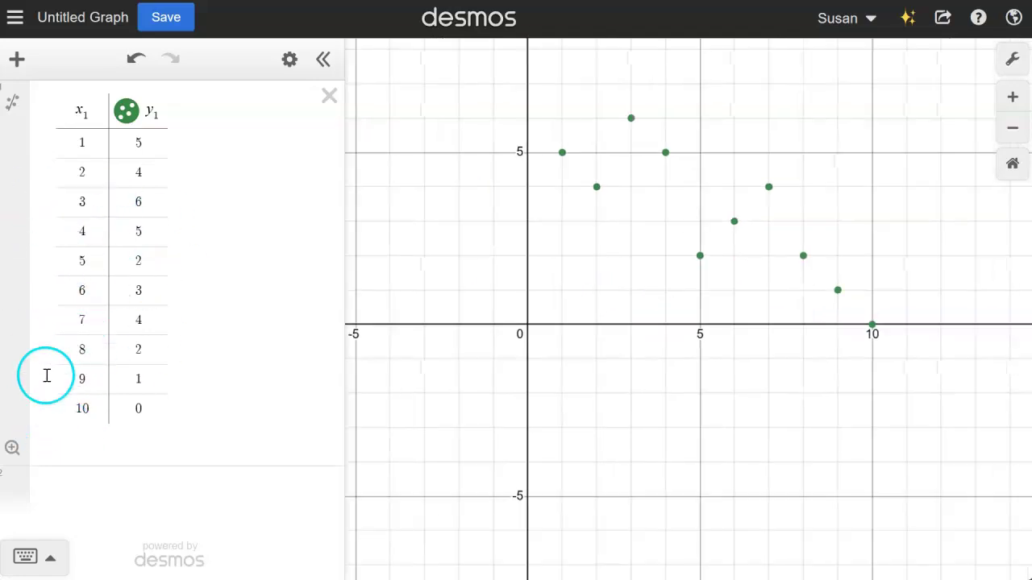
pyautogui.click(15, 449)
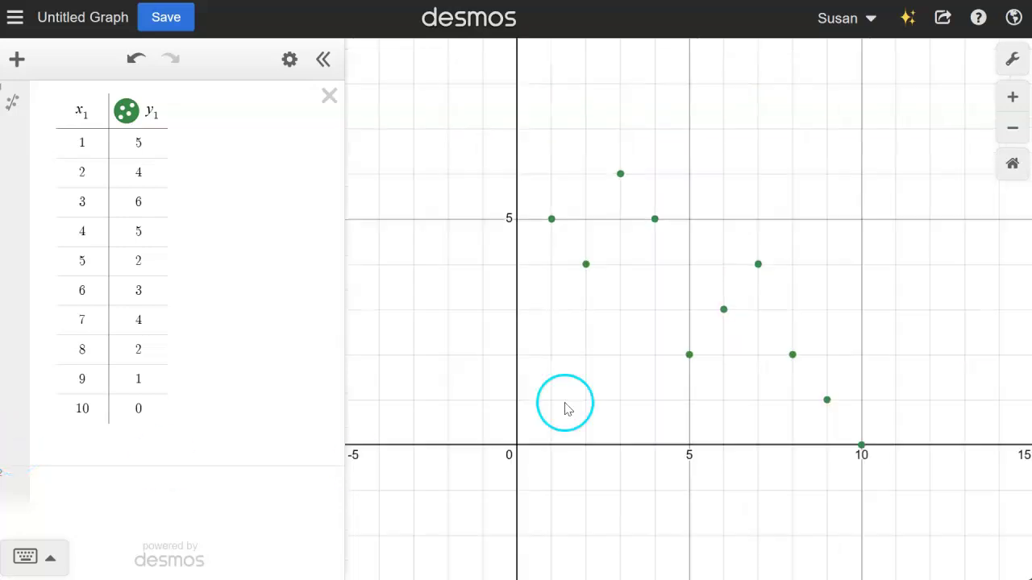
pyautogui.click(610, 441)
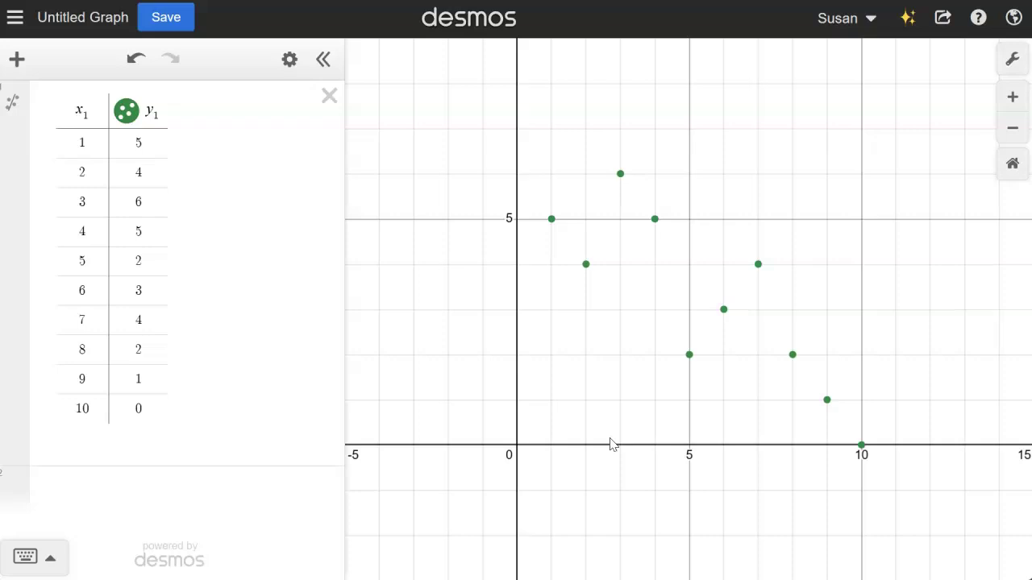
pyautogui.click(874, 540)
pyautogui.click(252, 520)
pyautogui.click(404, 342)
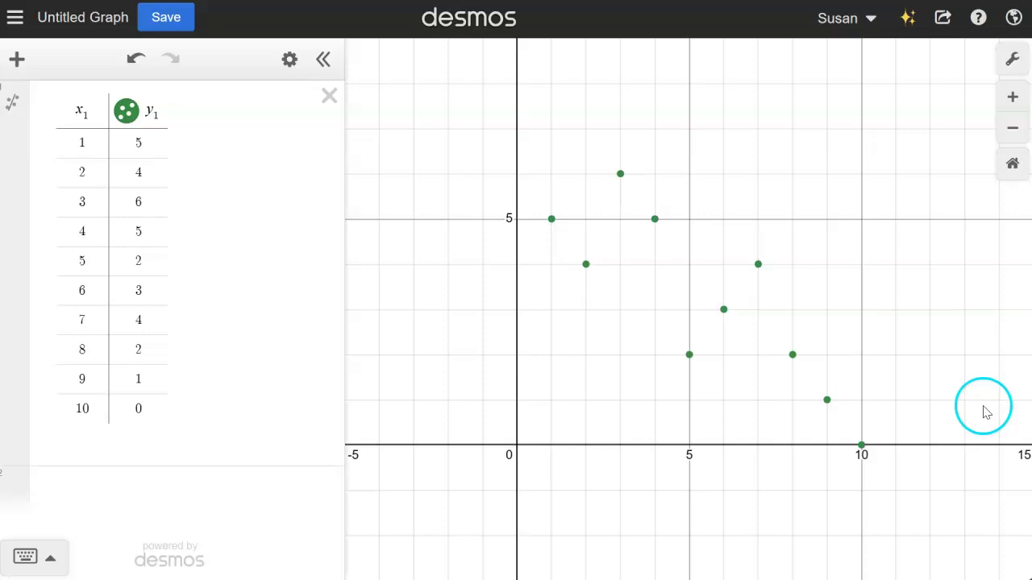
# Label the horizontal axis "x" and the vertical axis "y" in the graph settings.
pyautogui.click(1011, 60)
pyautogui.click(918, 256)
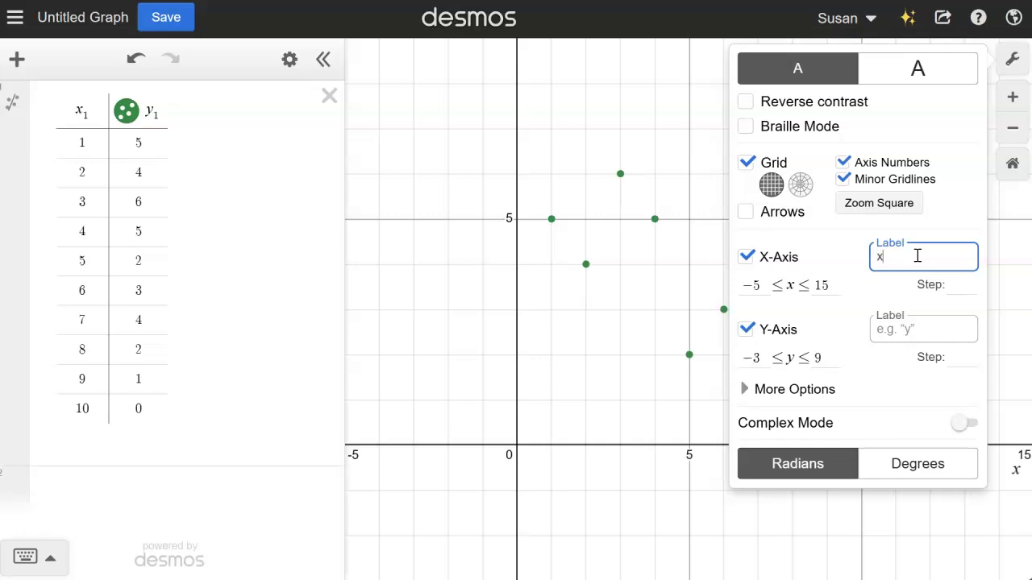
pyautogui.click(899, 328)
pyautogui.write('y')
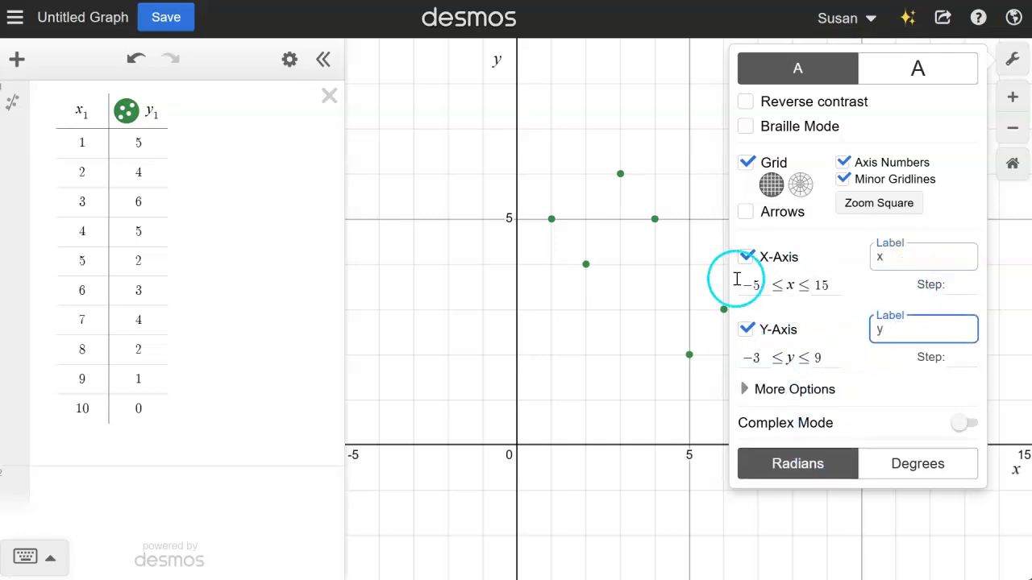
pyautogui.click(603, 363)
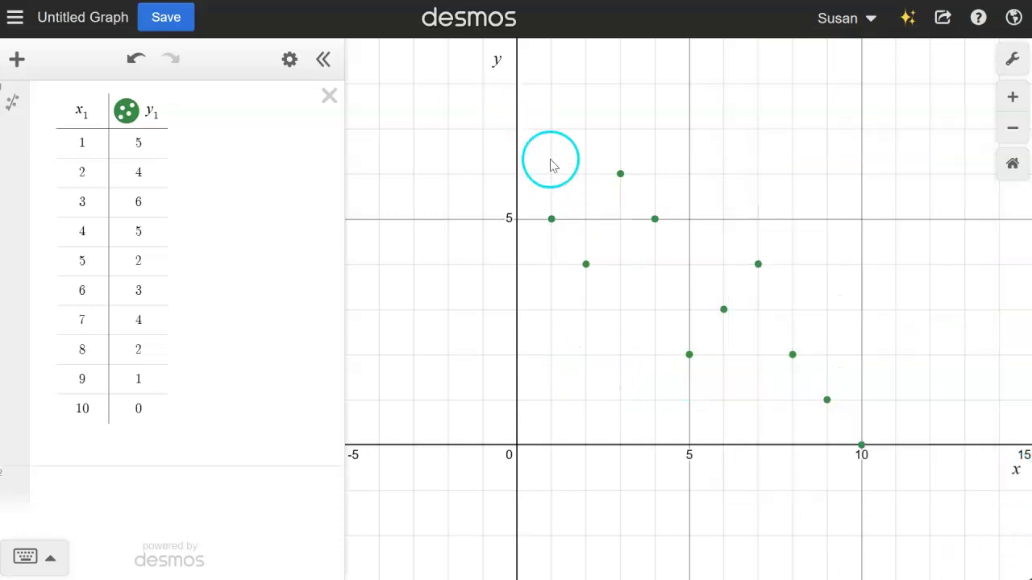
# Add the linear regression y₁ ~ mx₁ + b in a new expression below the table.
pyautogui.click(105, 447)
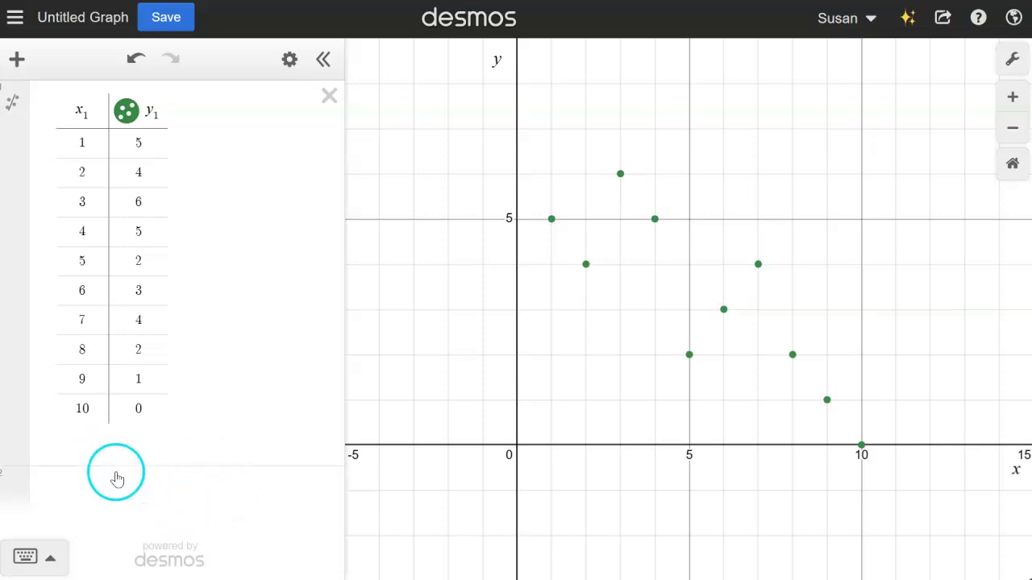
pyautogui.click(116, 470)
pyautogui.click(98, 438)
pyautogui.click(98, 495)
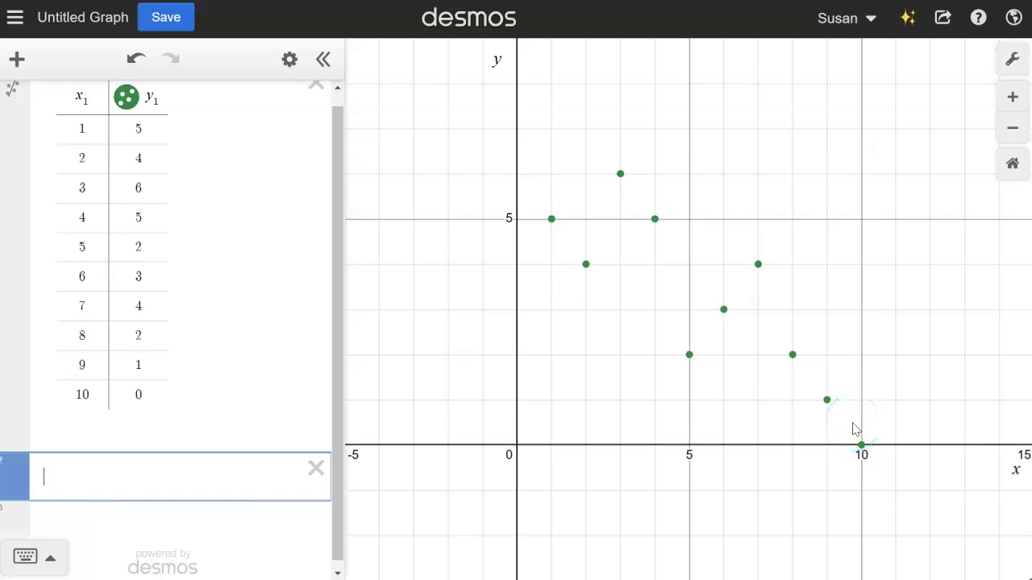
pyautogui.write('y1')
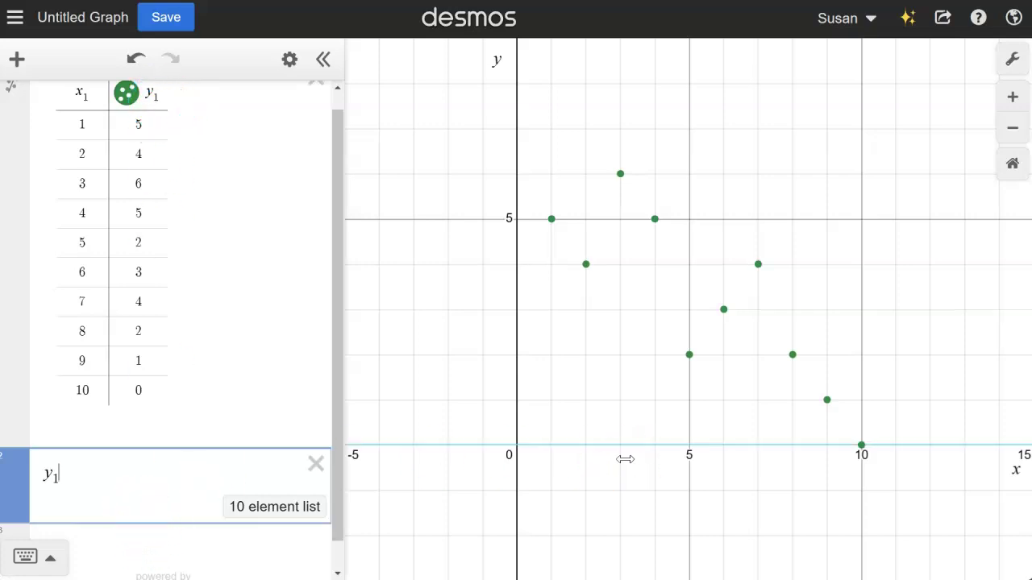
pyautogui.write('~')
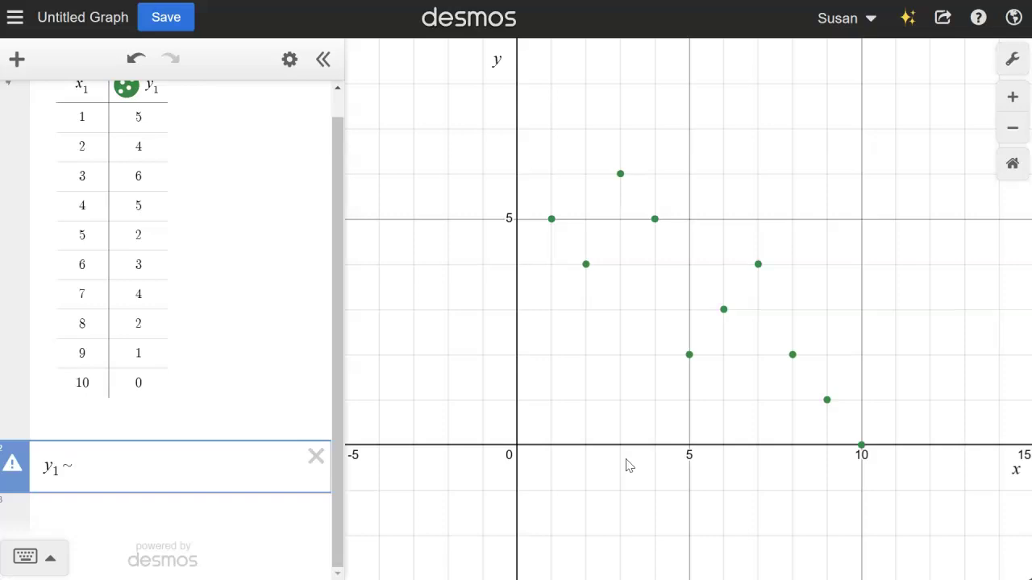
pyautogui.write('m')
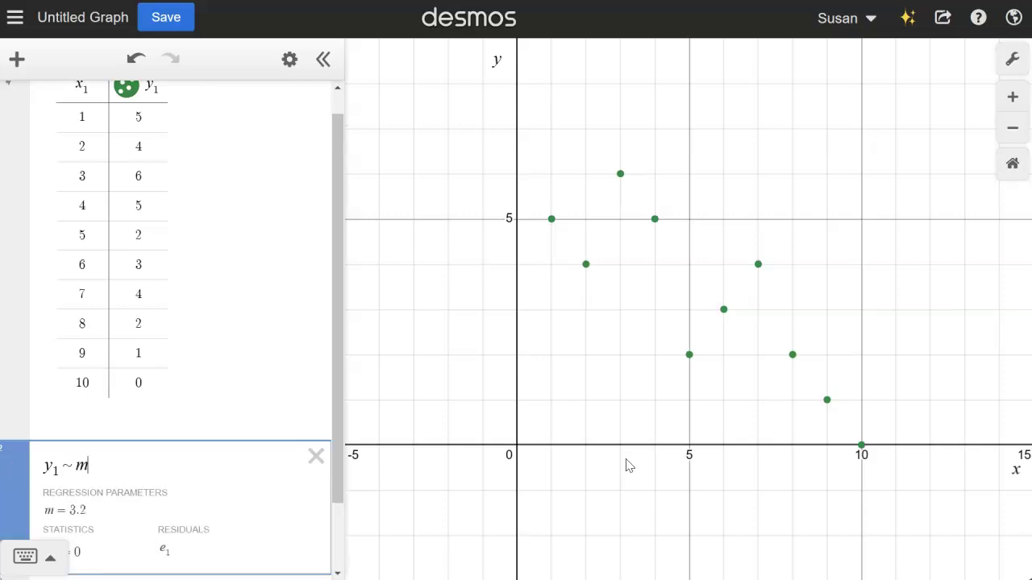
pyautogui.write('x')
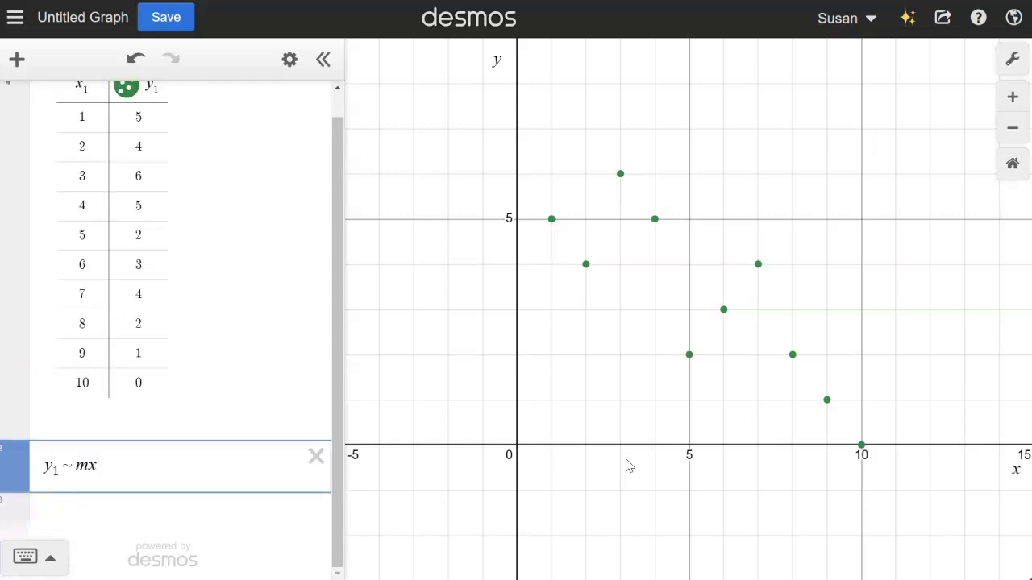
pyautogui.write('1')
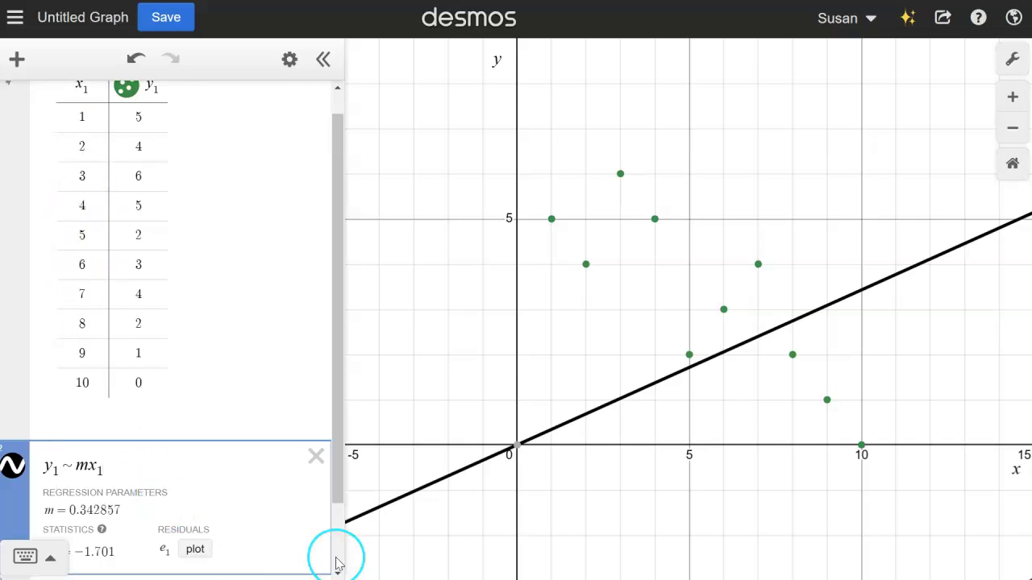
pyautogui.write('+b')
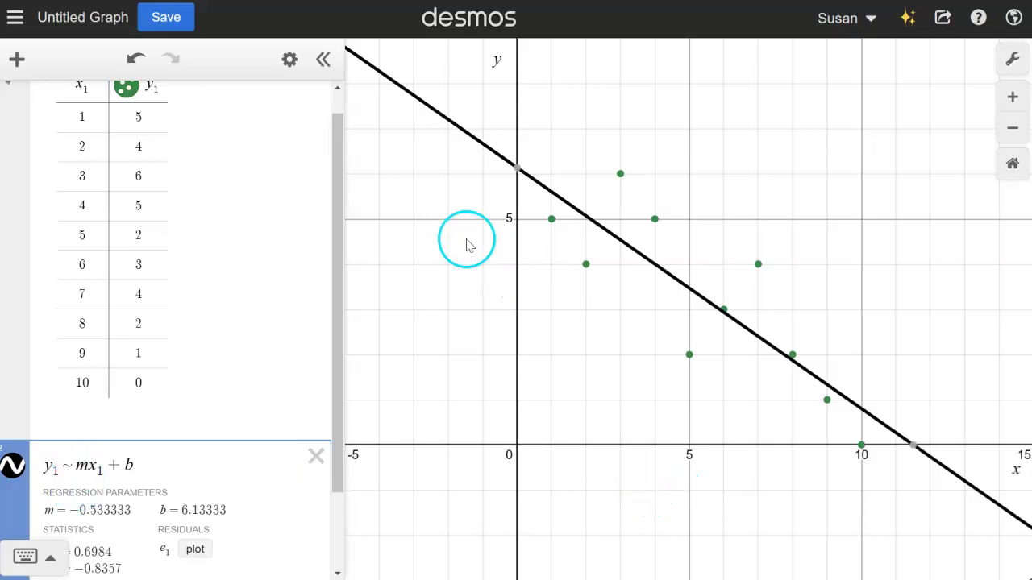
# Examine the regression parameters and statistics, and display the coordinates of the line's y-intercept.
pyautogui.moveTo(336, 172); pyautogui.dragTo(315, 282)
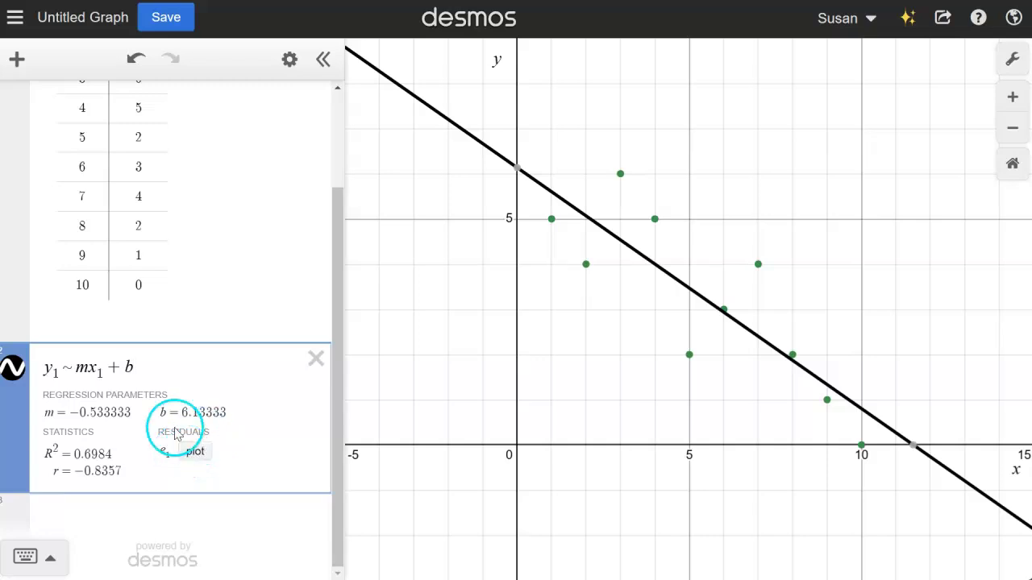
pyautogui.click(519, 170)
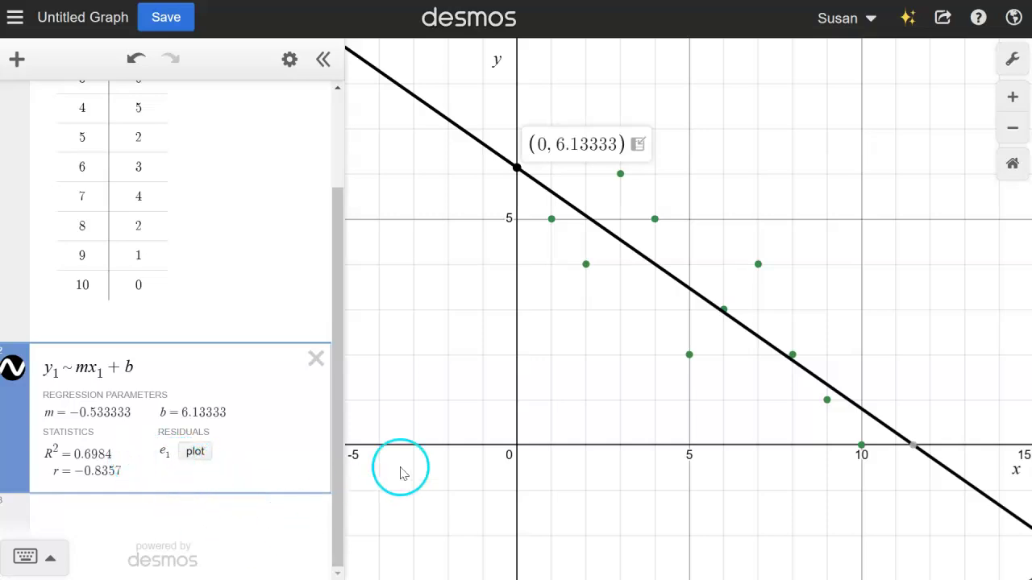
pyautogui.scroll(1, 322, 492)
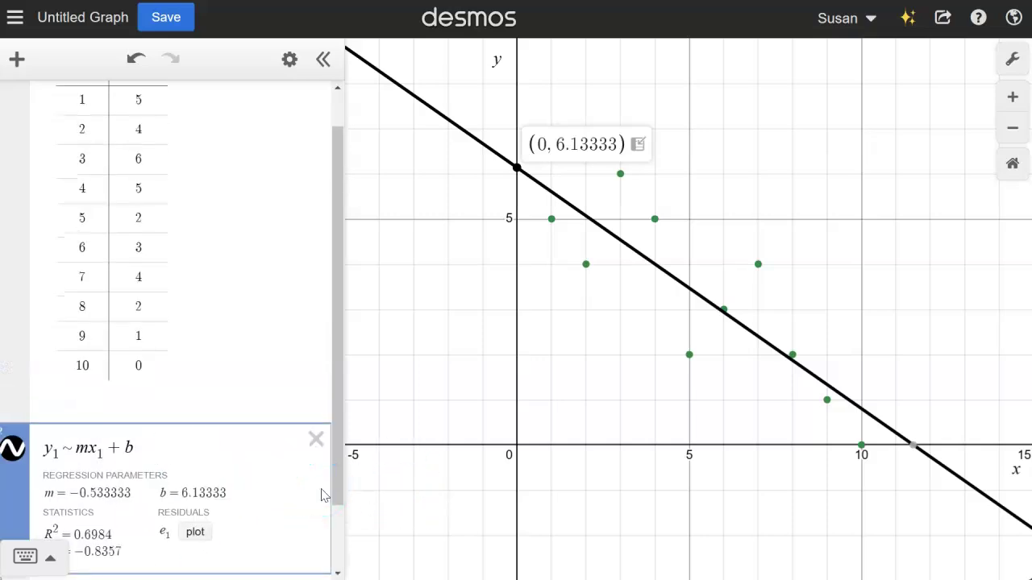
pyautogui.scroll(-1, 320, 495)
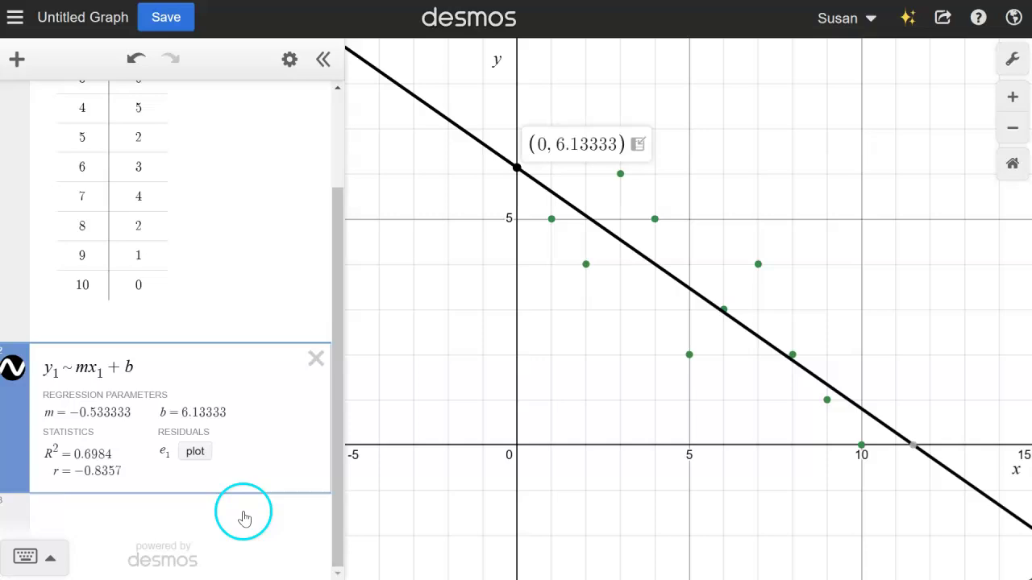
# Plot the regression's residuals e₁ and review them beside the data in the table.
pyautogui.click(195, 454)
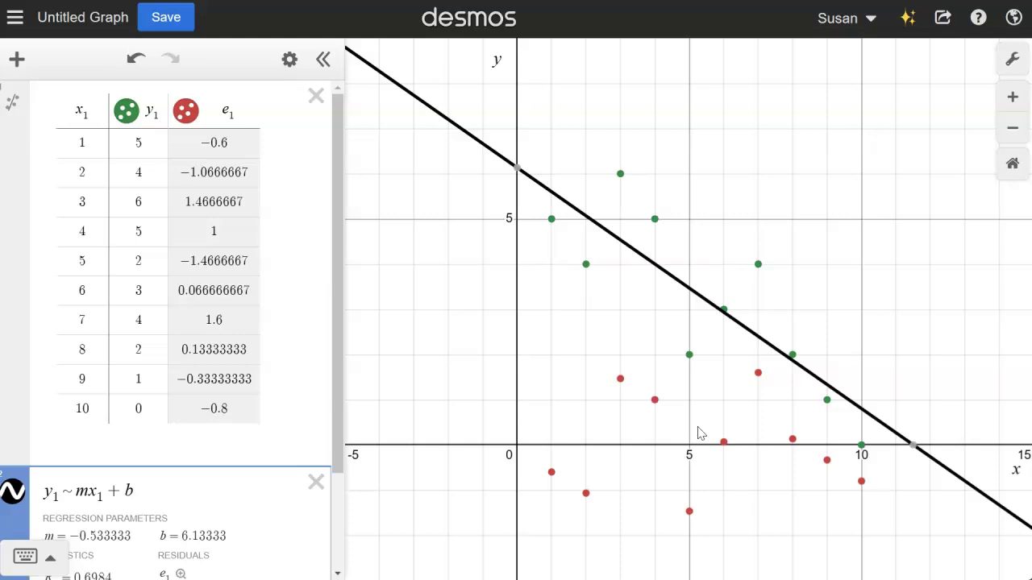
pyautogui.click(333, 299)
pyautogui.click(180, 359)
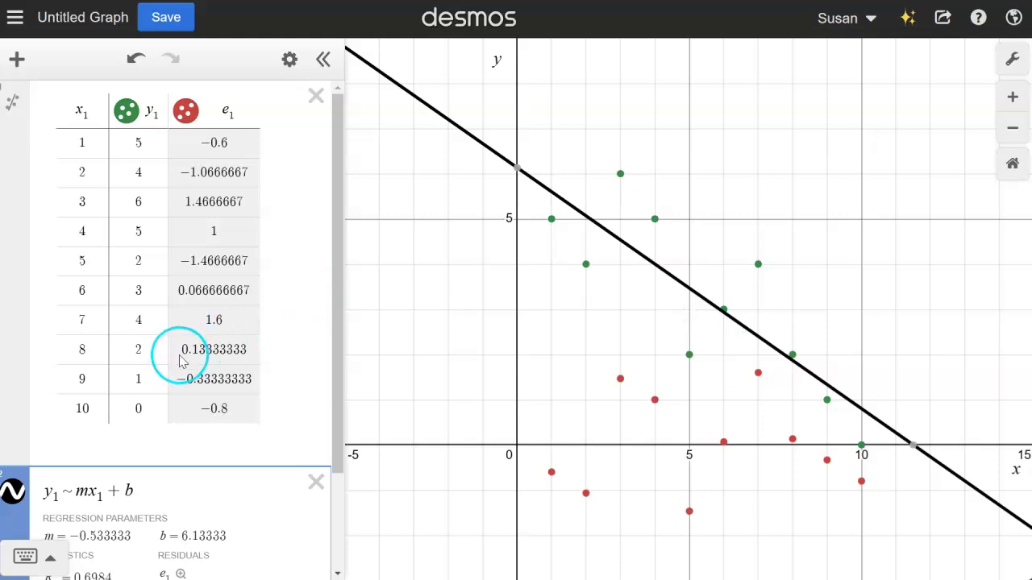
pyautogui.scroll(-3, 180, 359)
pyautogui.scroll(3, 180, 355)
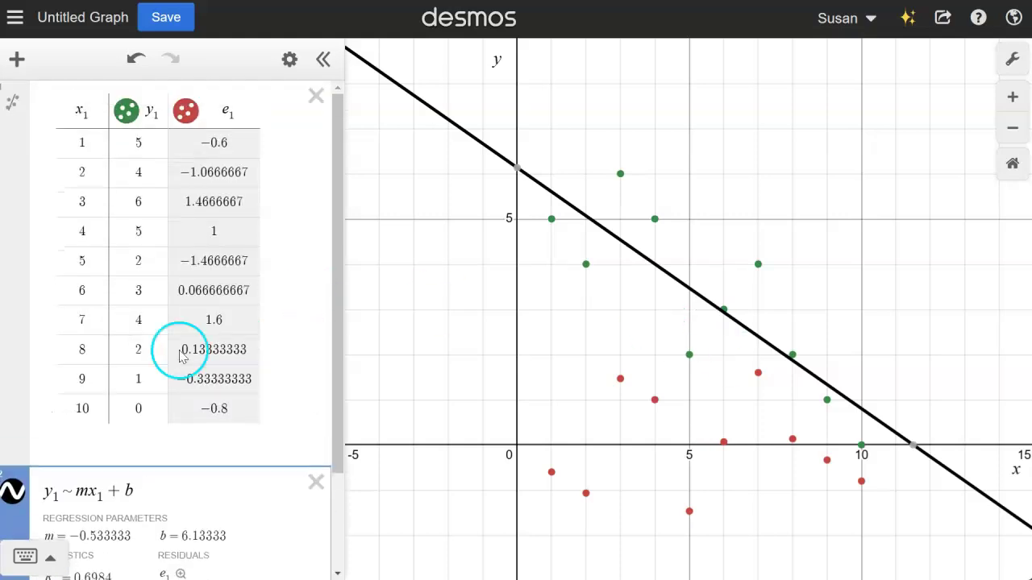
# Toggle the y₁ data points off and on, and do the same for the e₁ residual points.
pyautogui.click(126, 113)
pyautogui.click(576, 194)
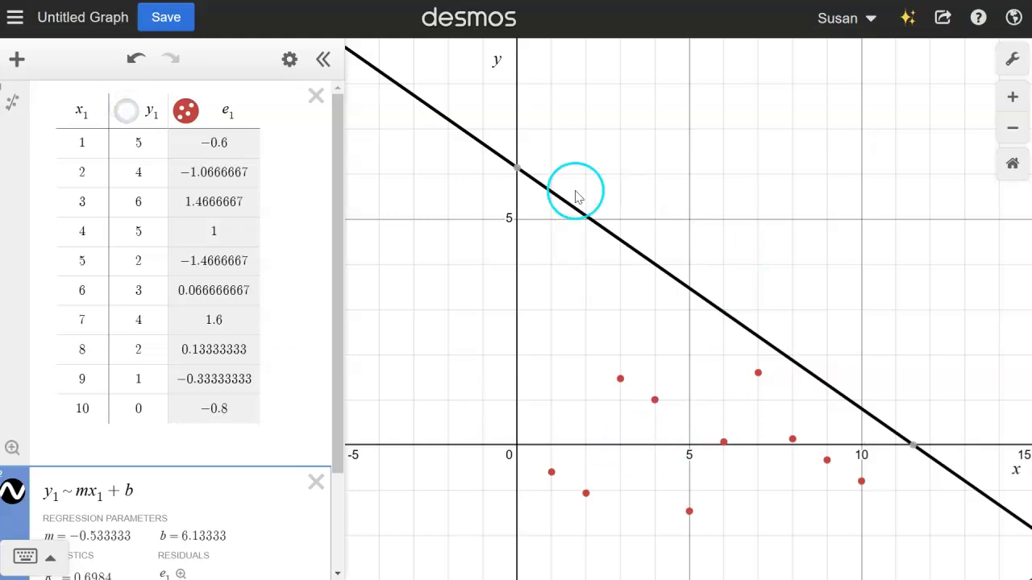
pyautogui.click(127, 117)
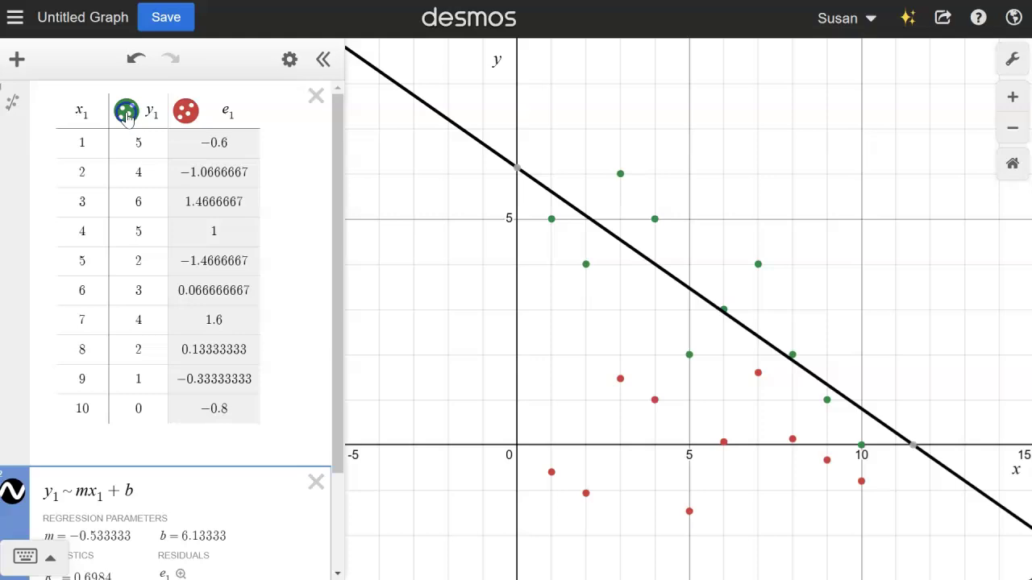
pyautogui.click(186, 110)
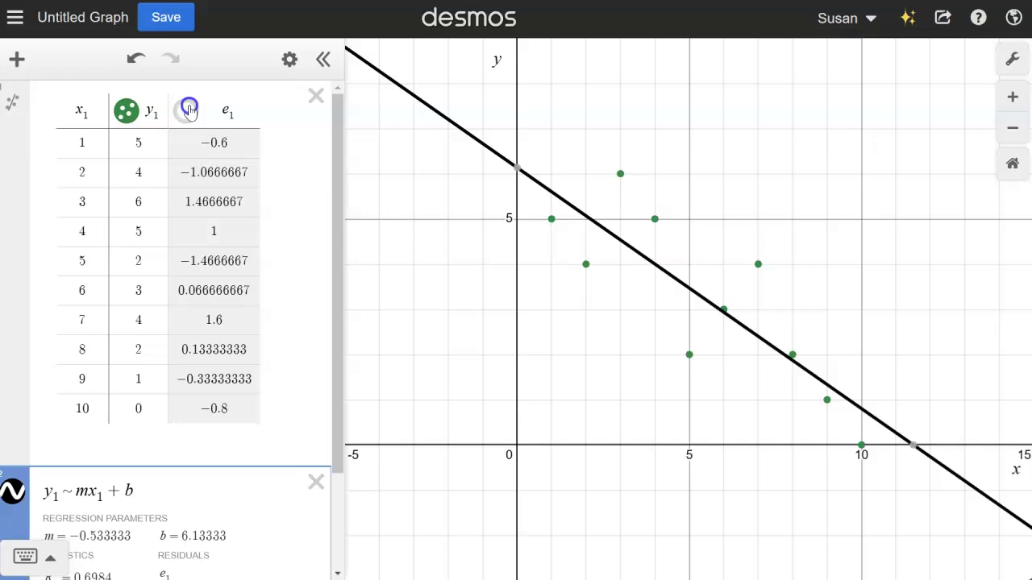
pyautogui.click(187, 109)
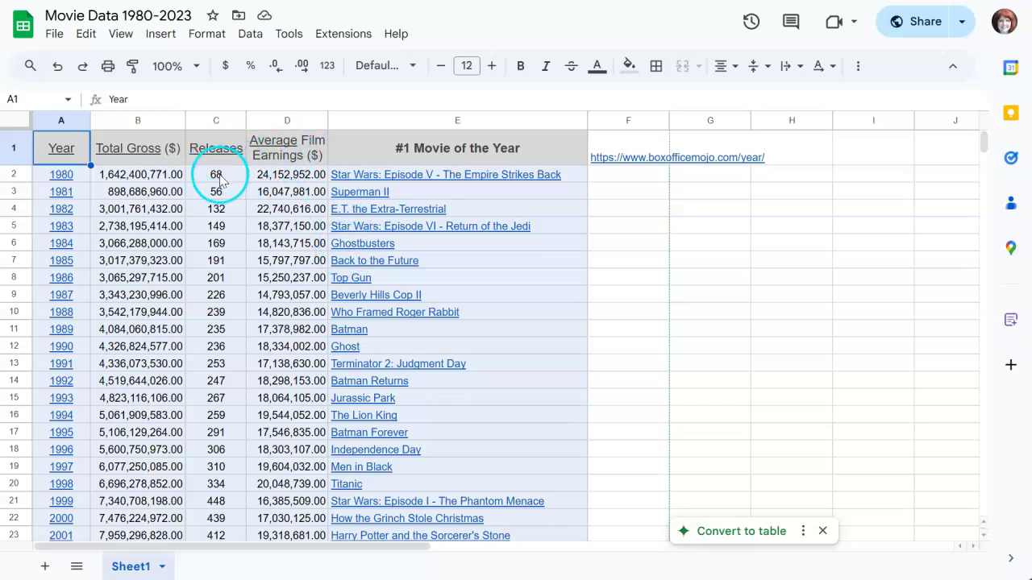
# In the Google Sheets file Movie Data 1980-2023, select only the Year and Releases columns together.
pyautogui.click(893, 350)
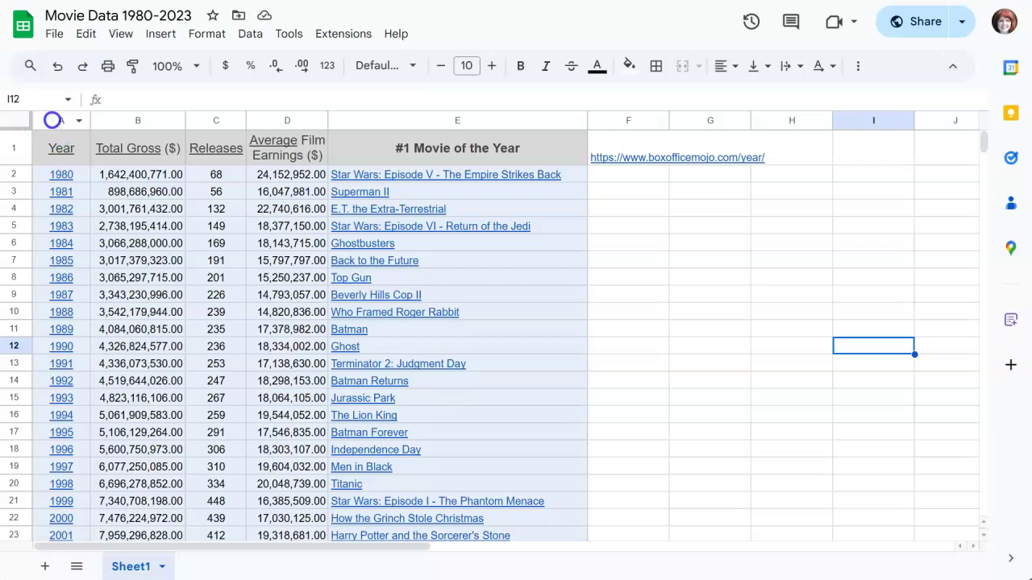
pyautogui.click(55, 120)
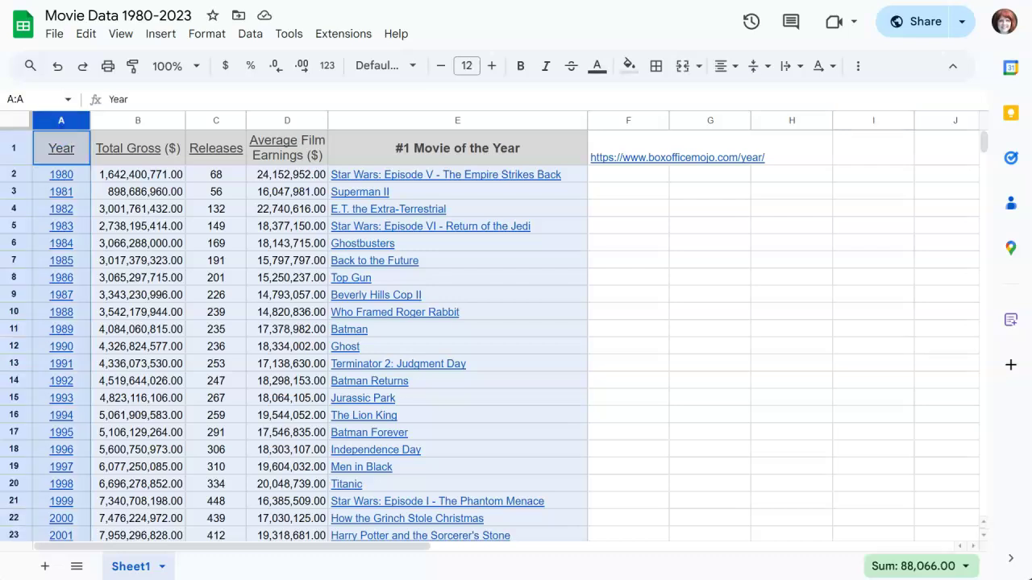
pyautogui.keyDown('ctrl'); pyautogui.click(213, 120); pyautogui.keyUp('ctrl')
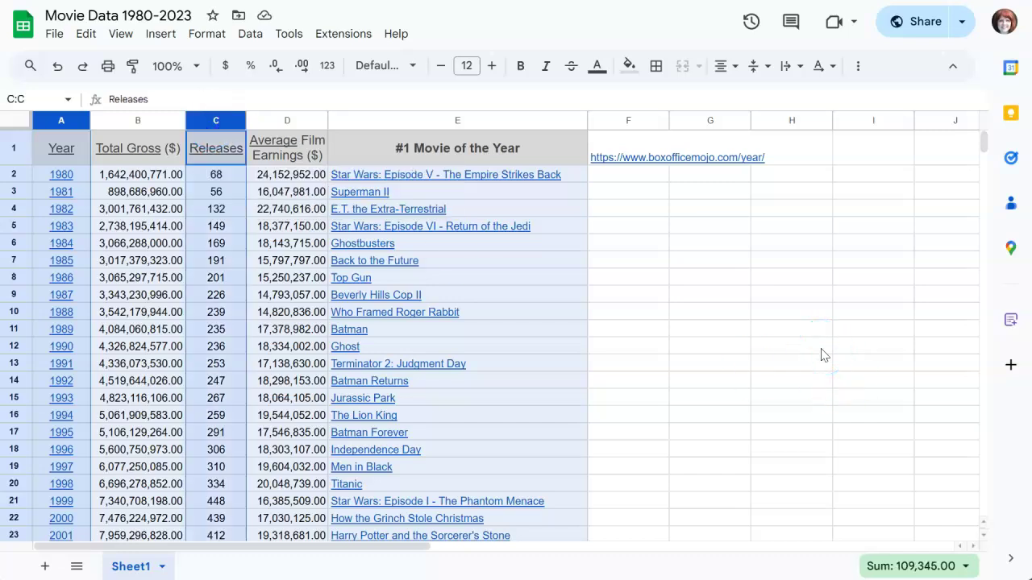
pyautogui.scroll(-2, 773, 319)
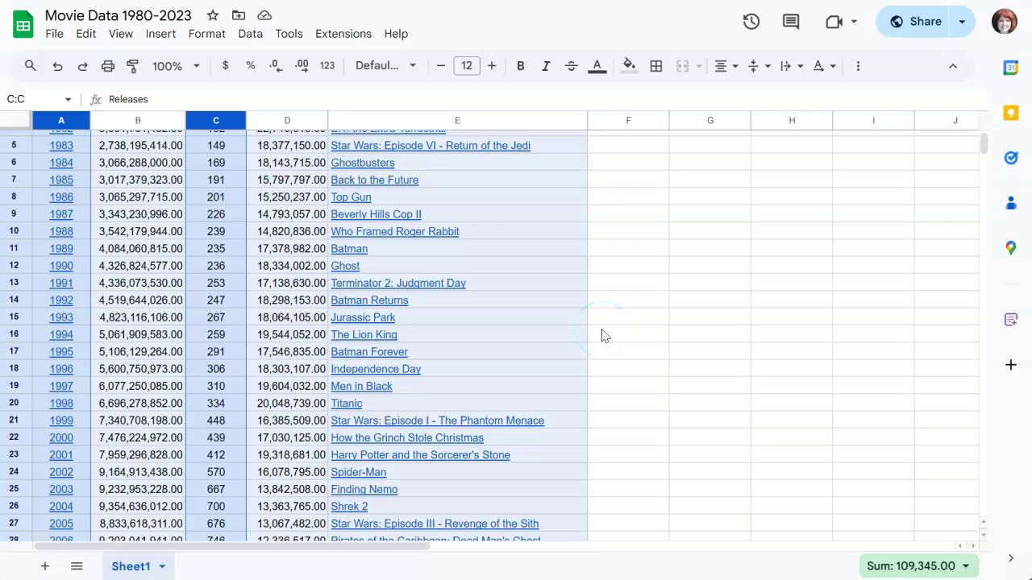
# Copy the selected Year and Releases columns and paste them as a table into the first expression of a blank Desmos graph.
pyautogui.hotkey('ctrl', 'c')
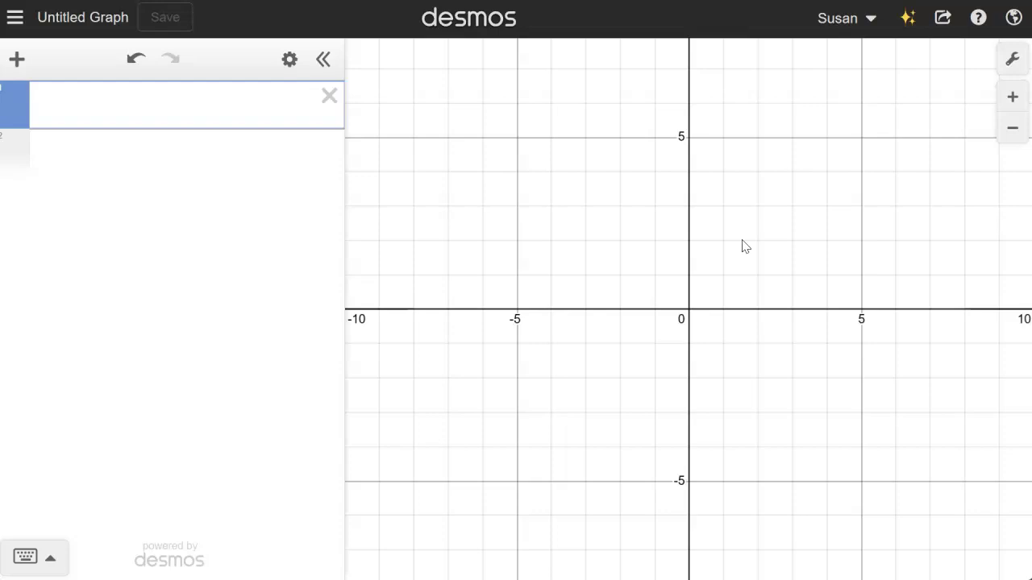
pyautogui.click(73, 100)
pyautogui.hotkey('ctrl', 'v')
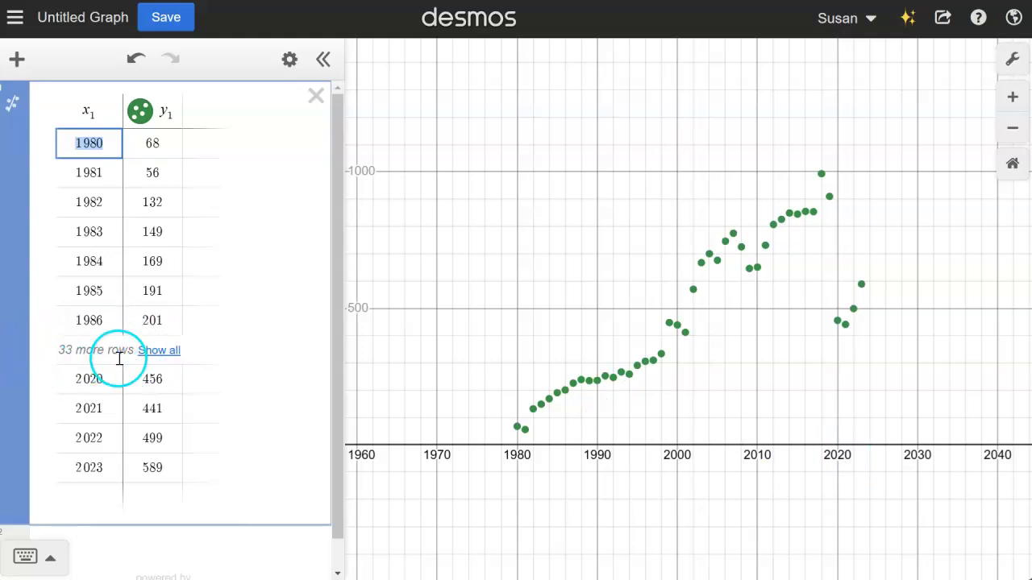
# Expand the pasted table to show all its rows, look through the data, and collapse it again.
pyautogui.click(161, 350)
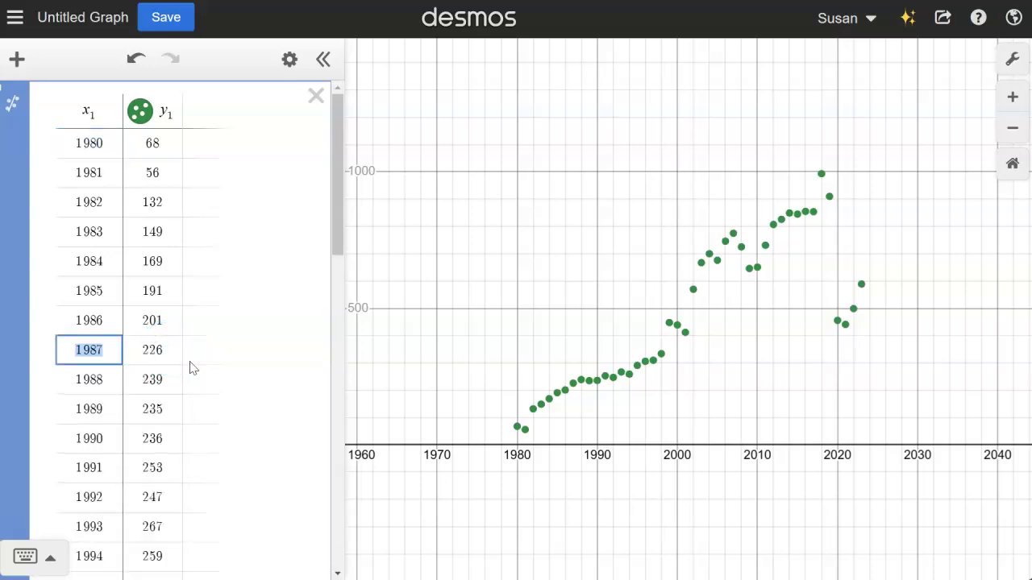
pyautogui.scroll(-7, 194, 369)
pyautogui.scroll(6, 193, 368)
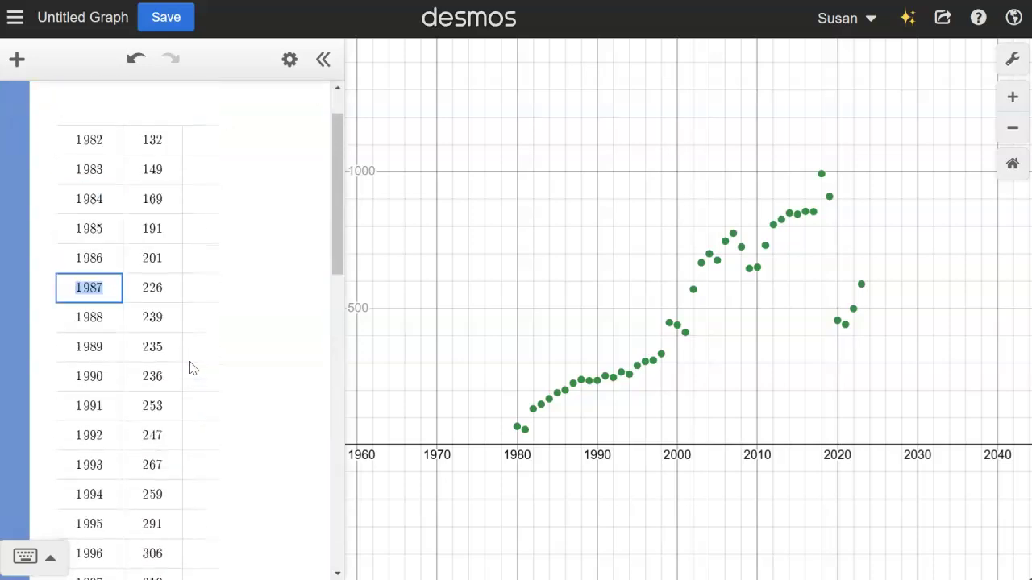
pyautogui.scroll(1, 194, 368)
pyautogui.click(265, 323)
pyautogui.click(246, 444)
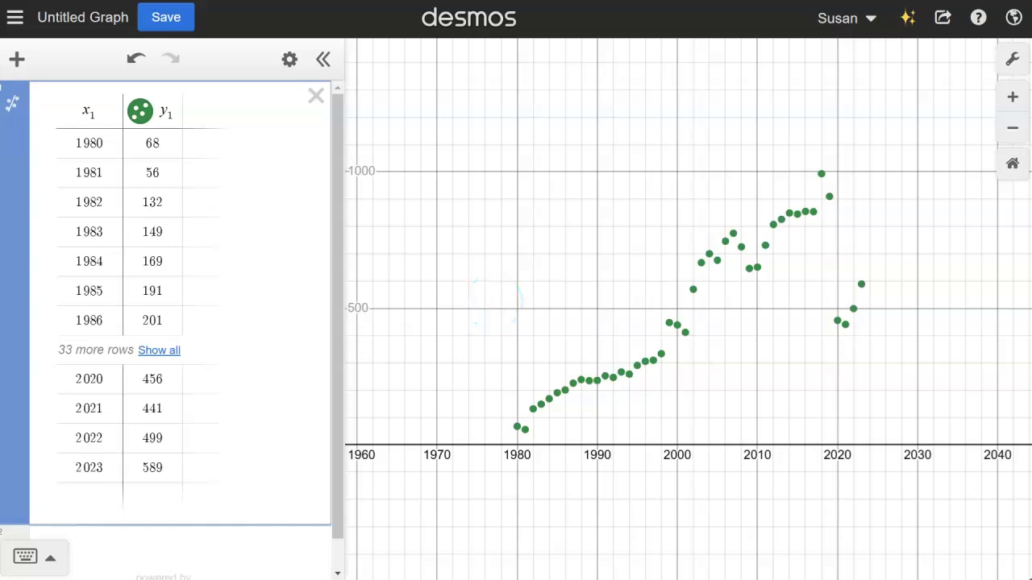
# Add a linear regression to the movie data table and bring up its equation and statistics.
pyautogui.click(12, 110)
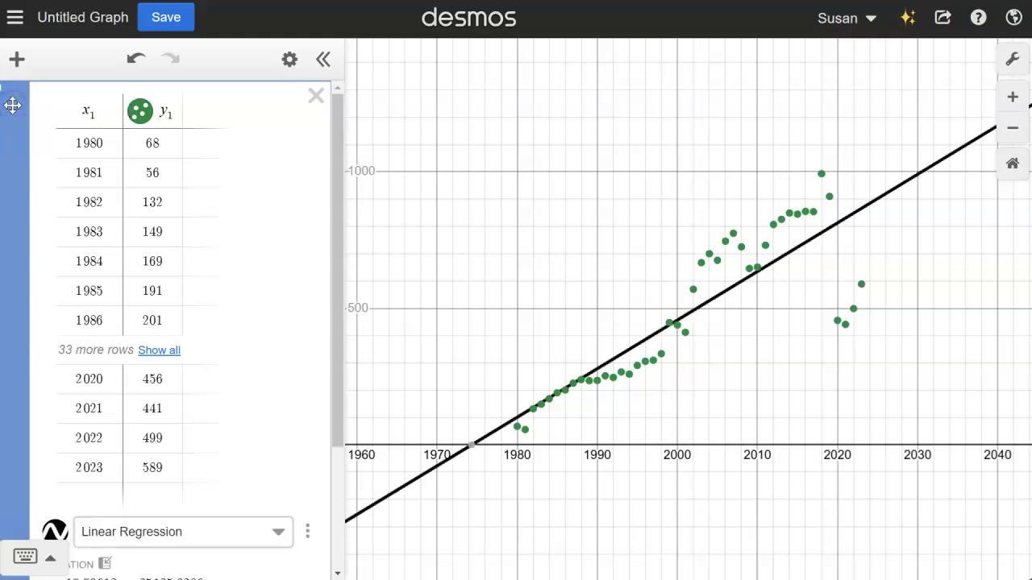
pyautogui.scroll(-2, 81, 421)
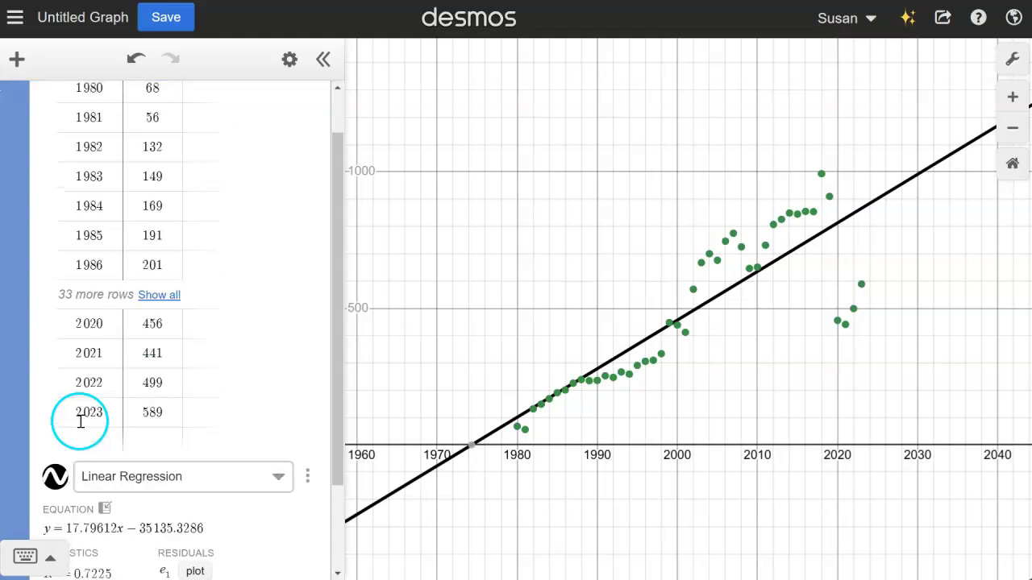
pyautogui.scroll(-2, 322, 470)
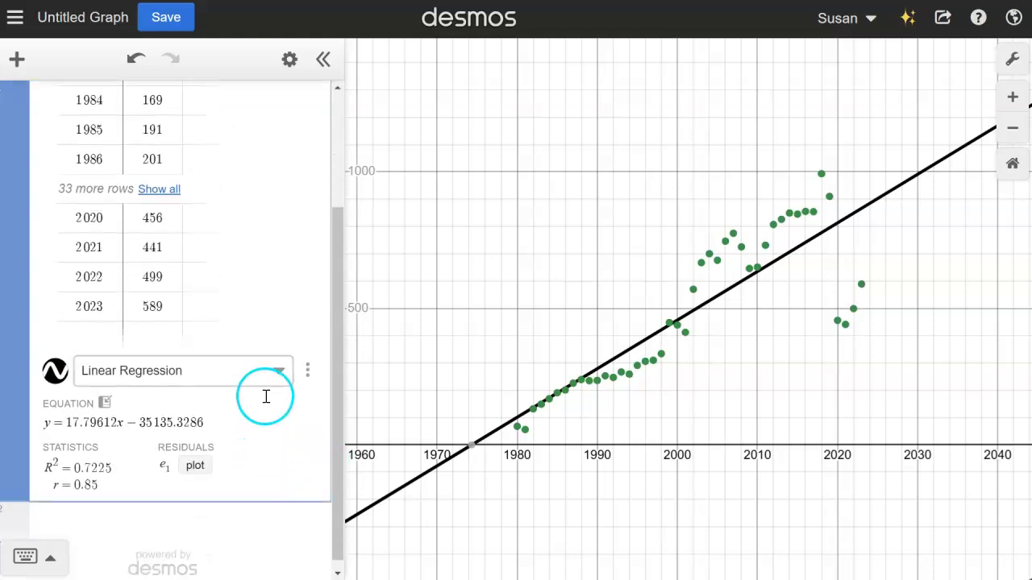
# Try exponential, quadratic and cubic regressions on the movie data, and switch the model back to Linear Regression.
pyautogui.click(281, 373)
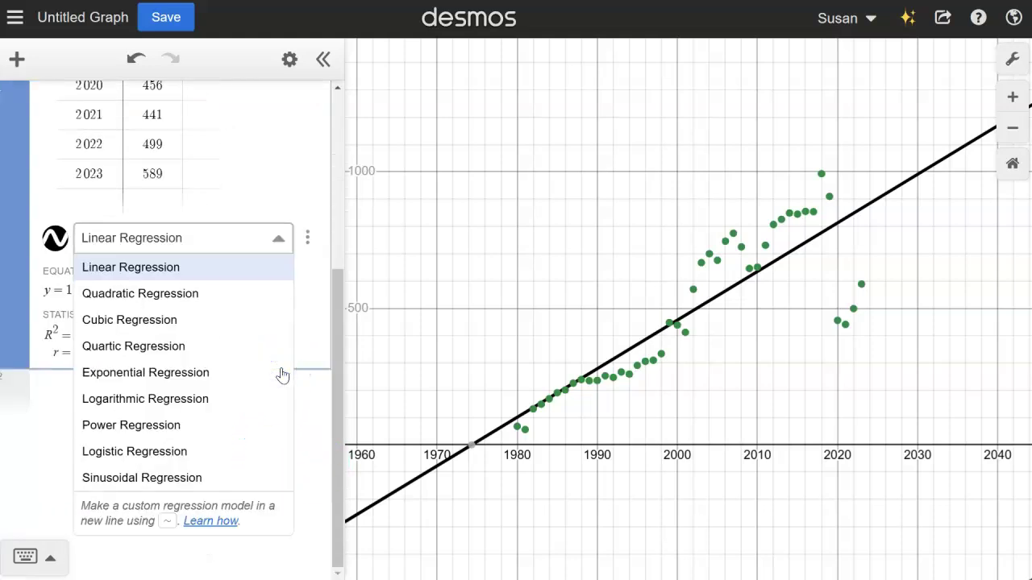
pyautogui.scroll(1, 282, 376)
pyautogui.scroll(-1, 282, 376)
pyautogui.click(137, 367)
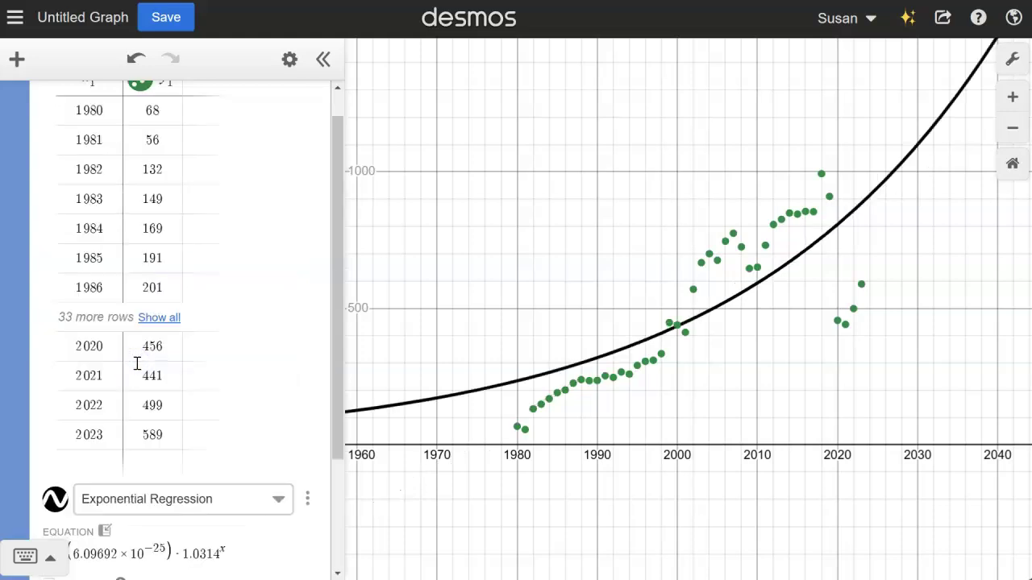
pyautogui.click(182, 498)
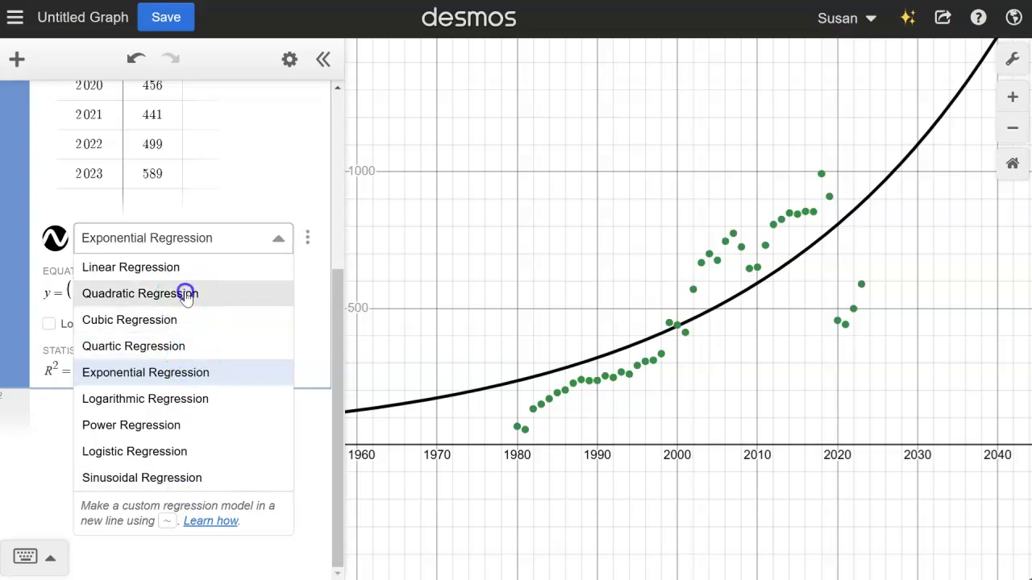
pyautogui.click(190, 293)
pyautogui.click(192, 500)
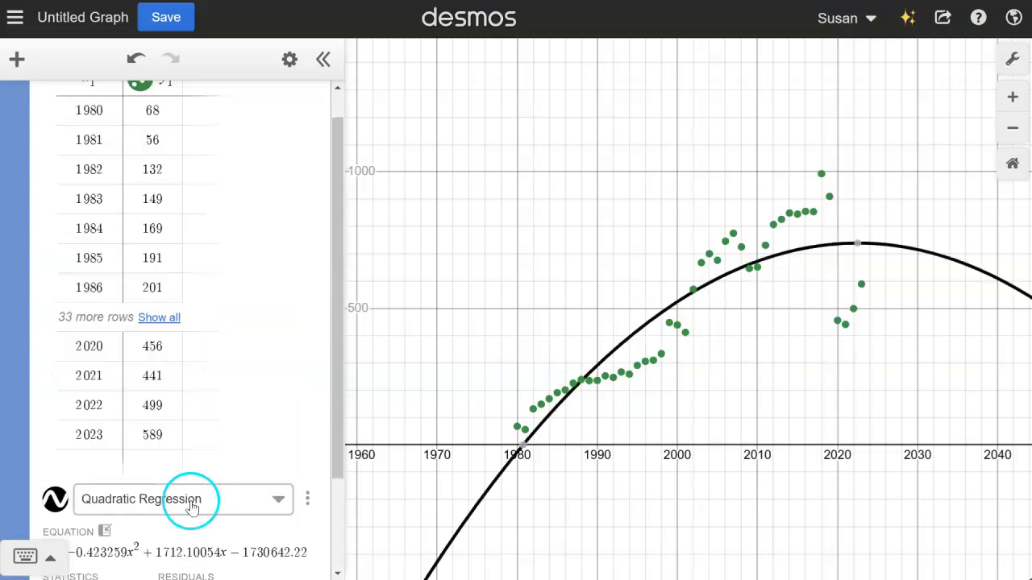
pyautogui.click(174, 346)
pyautogui.click(169, 320)
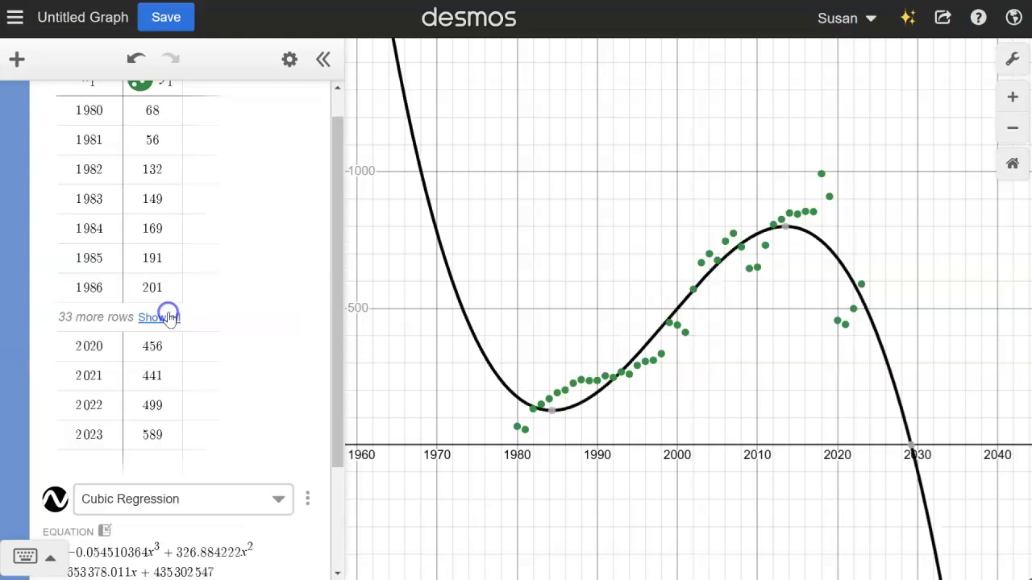
pyautogui.click(266, 500)
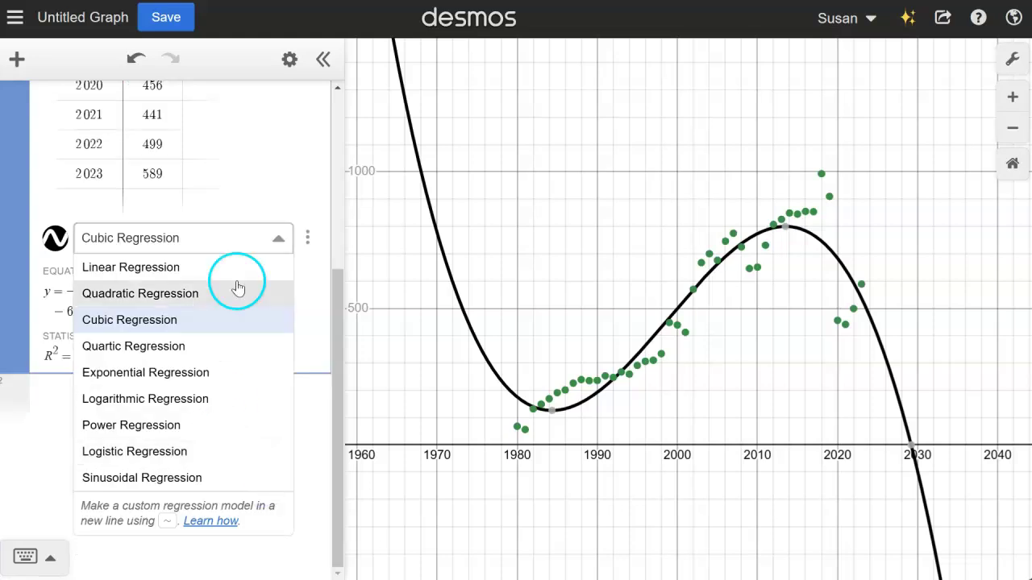
pyautogui.click(182, 268)
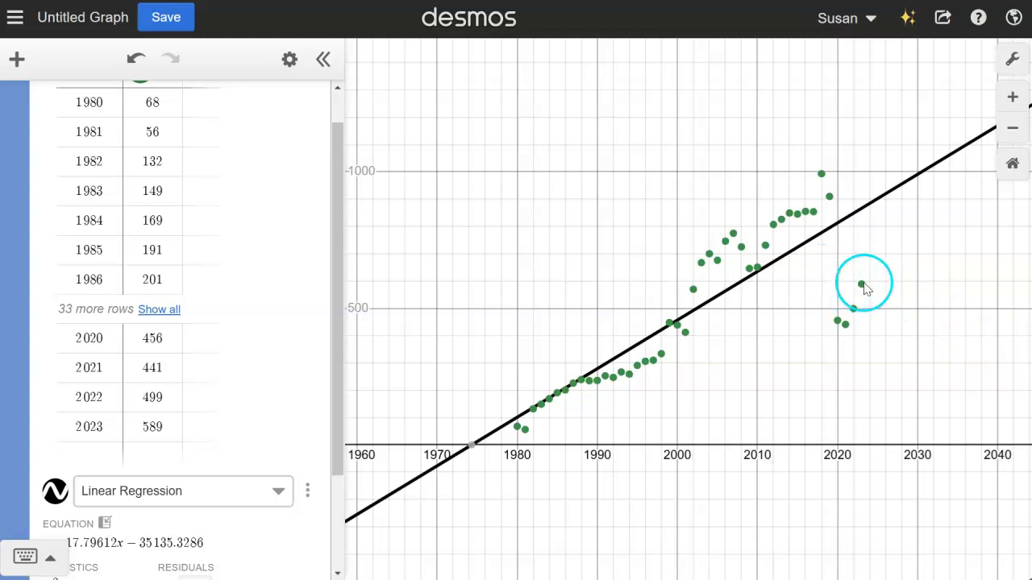
# Display the coordinates of the data points for 2020, 2021, 2022 and 2023 on the graph.
pyautogui.click(861, 285)
pyautogui.click(839, 320)
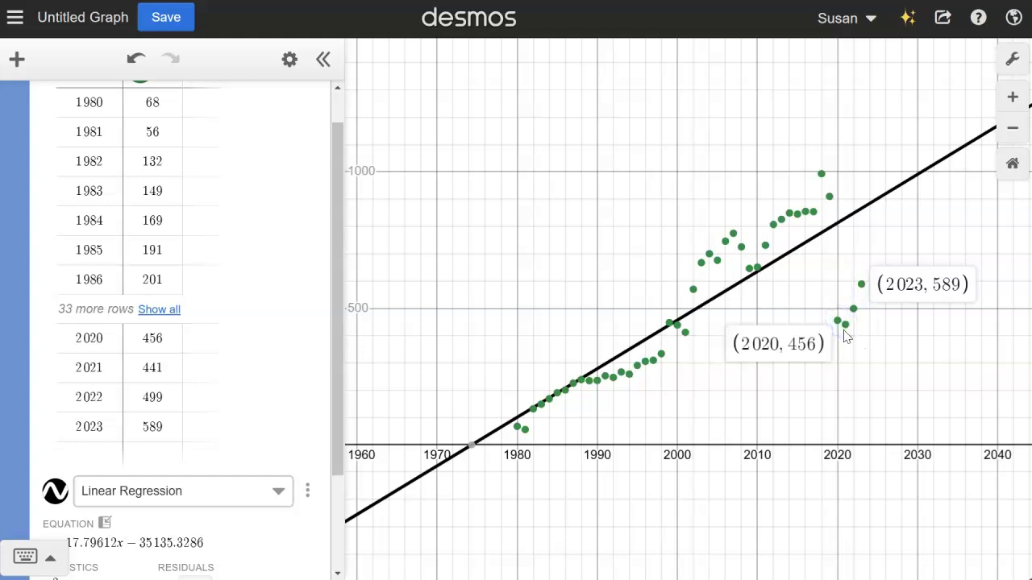
pyautogui.click(846, 325)
pyautogui.click(853, 310)
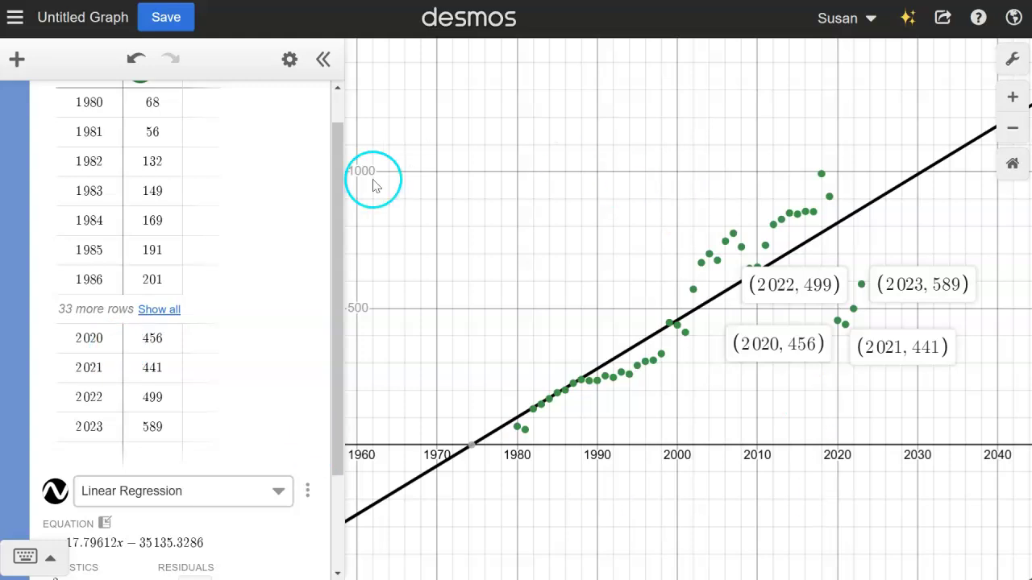
# Insert a copy of the linear regression equation as a separate expression below the table.
pyautogui.click(275, 493)
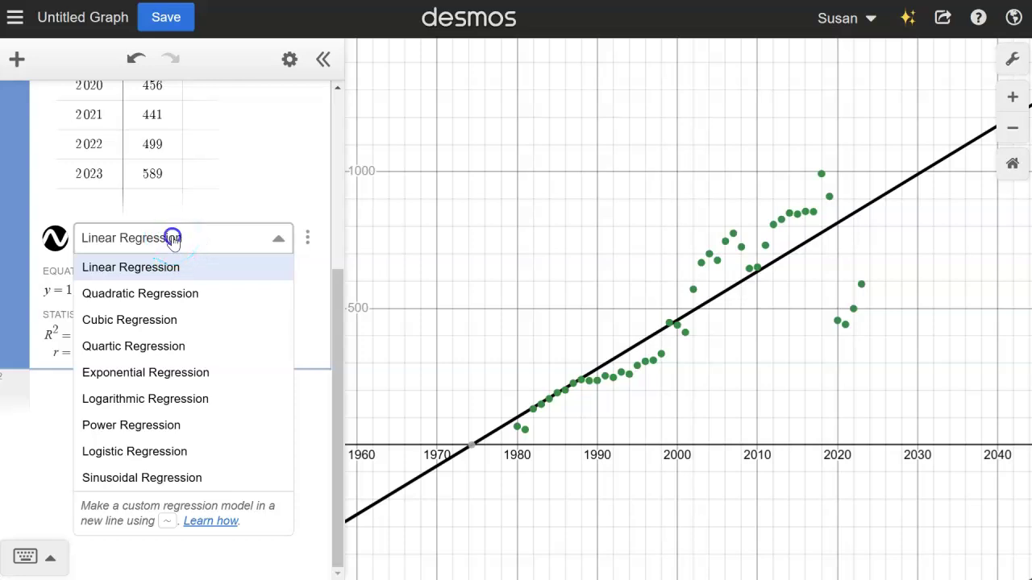
pyautogui.click(172, 239)
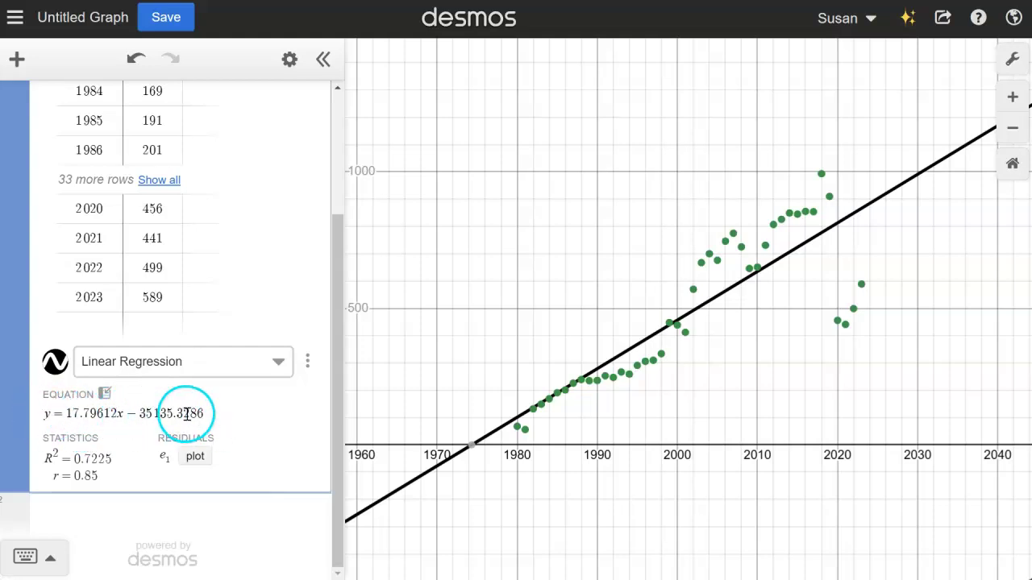
pyautogui.click(105, 395)
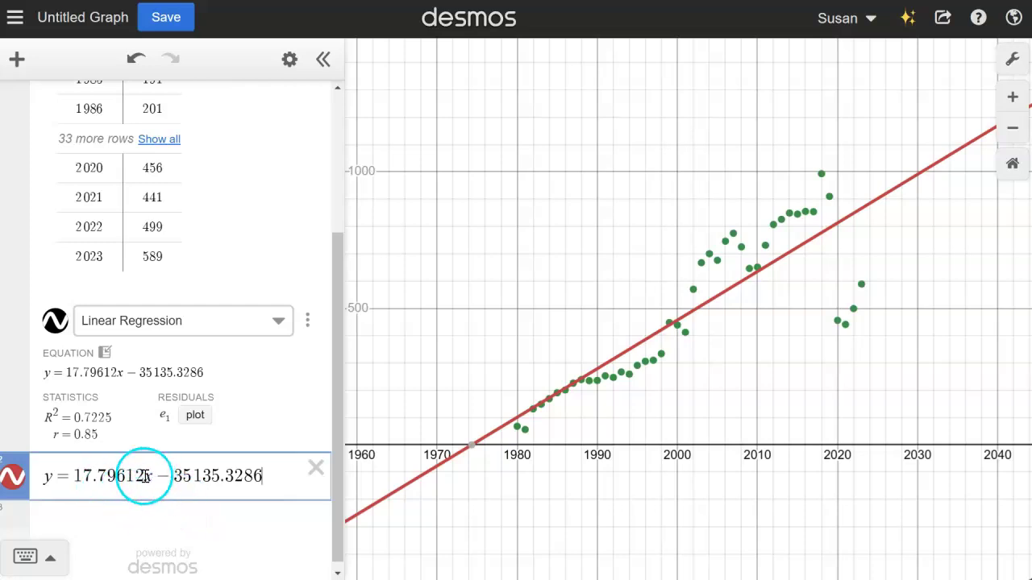
pyautogui.click(107, 525)
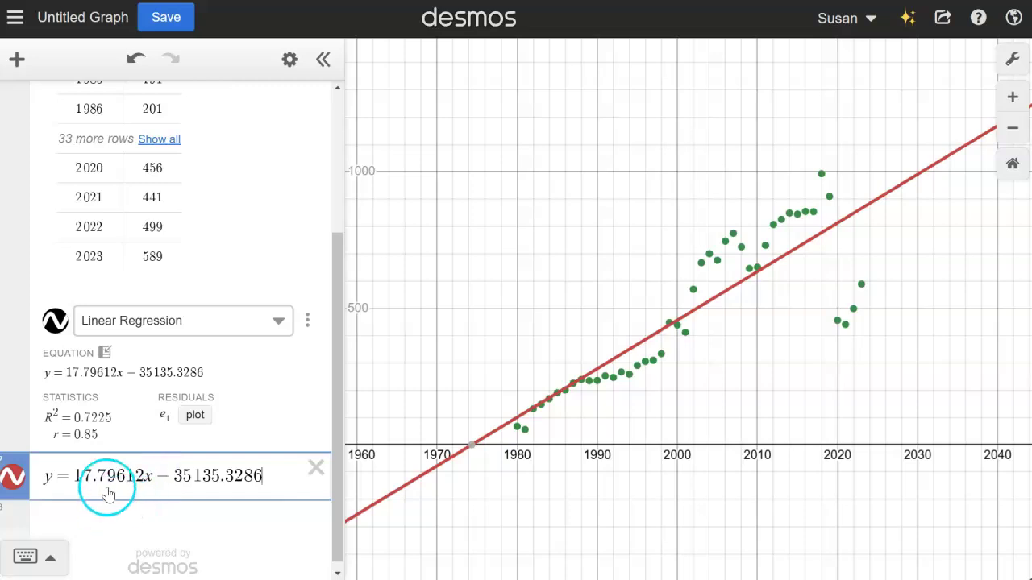
# Round the slope and constant of the copied equation to one decimal place, giving y = 17.8x − 35135.3.
pyautogui.moveTo(100, 476); pyautogui.dragTo(144, 476)
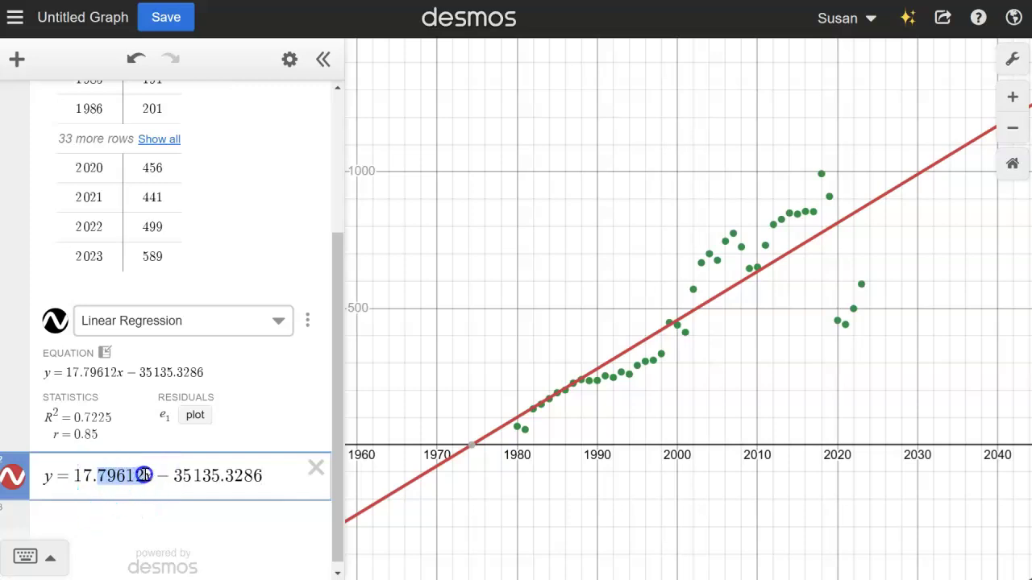
pyautogui.write('8')
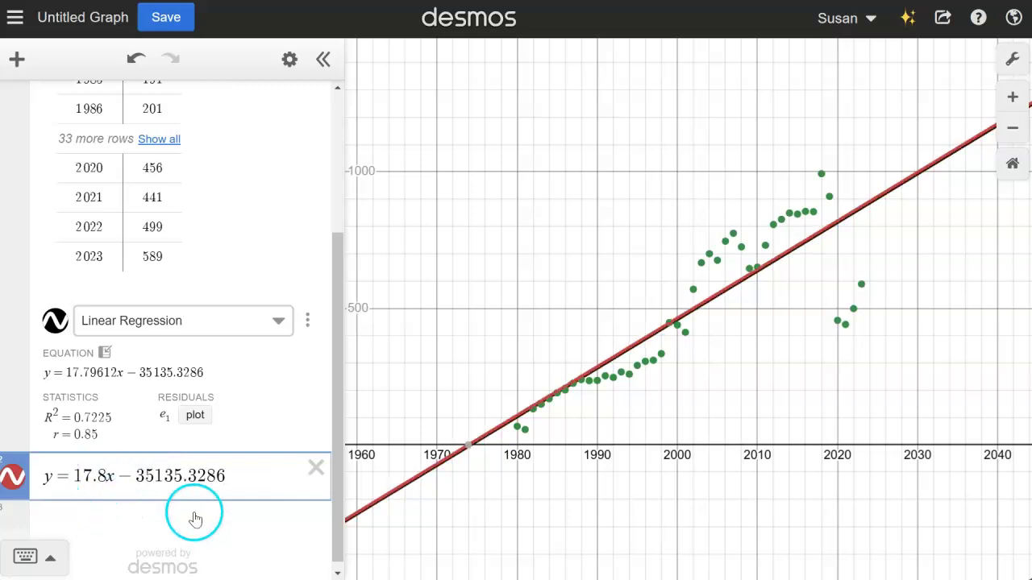
pyautogui.click(197, 476)
pyautogui.moveTo(196, 476); pyautogui.dragTo(219, 475)
pyautogui.write('3')
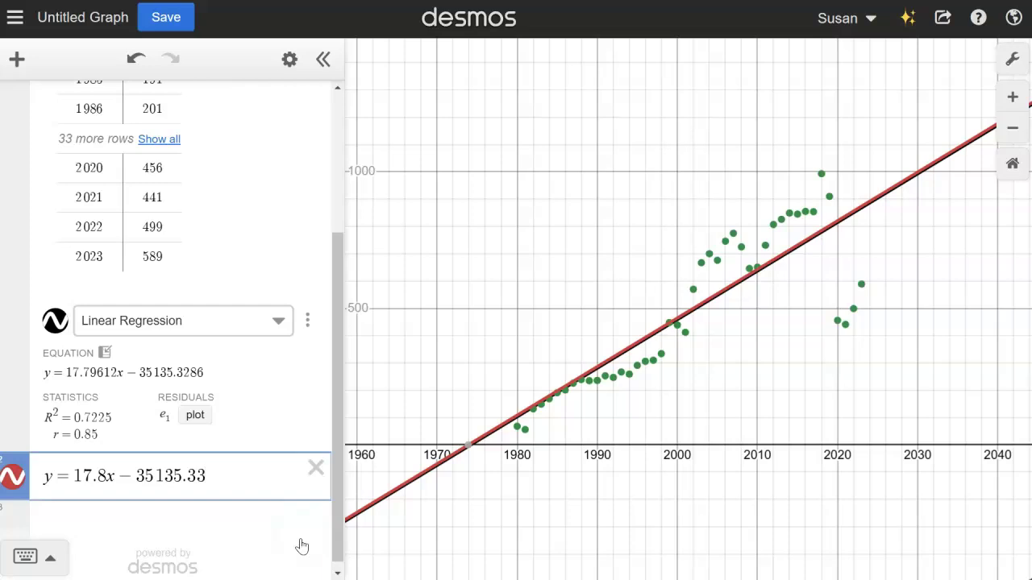
pyautogui.click(200, 476)
pyautogui.press('BackSpace')
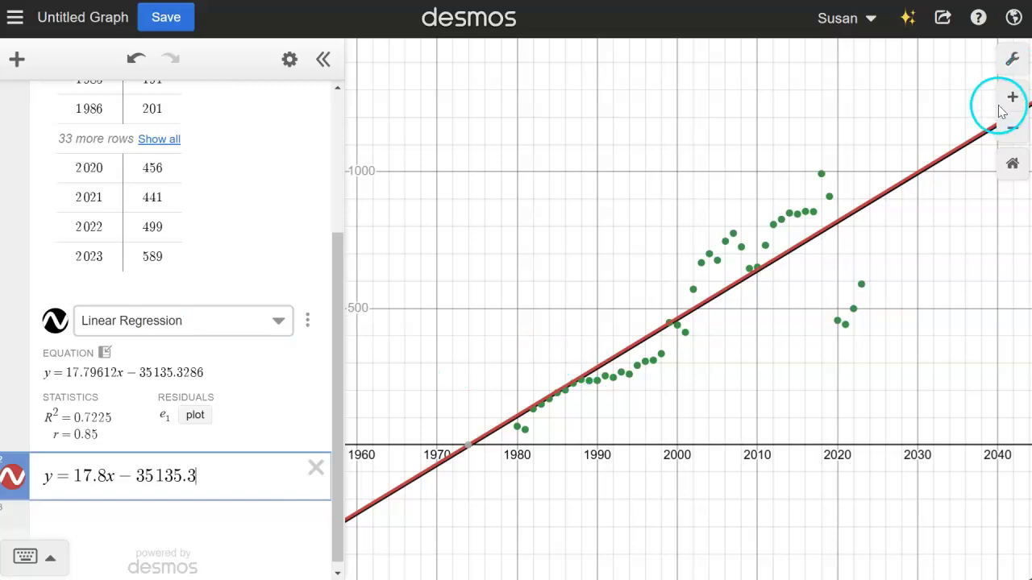
# Open the graph settings and label the x-axis "x, year".
pyautogui.click(1014, 62)
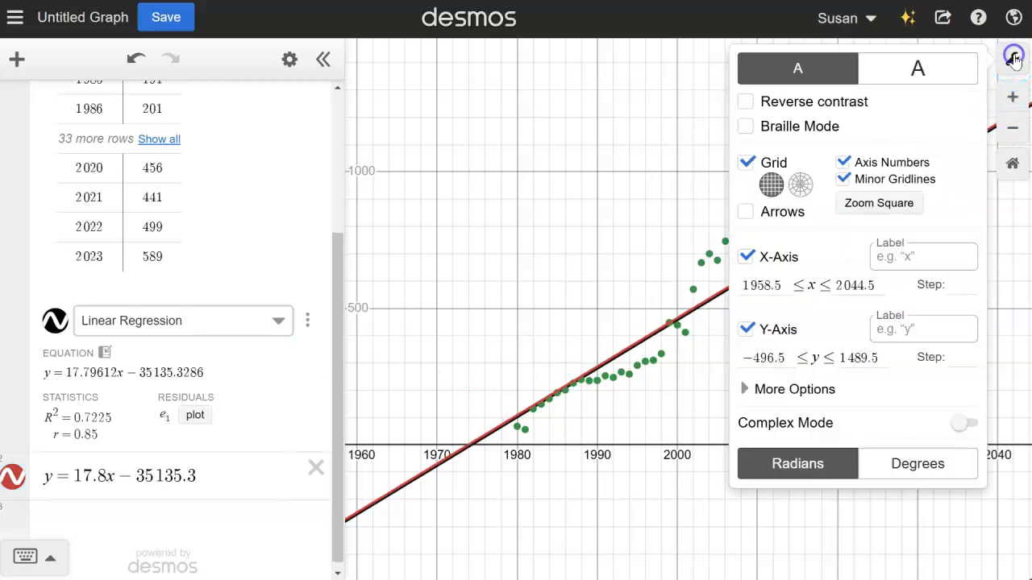
pyautogui.click(926, 255)
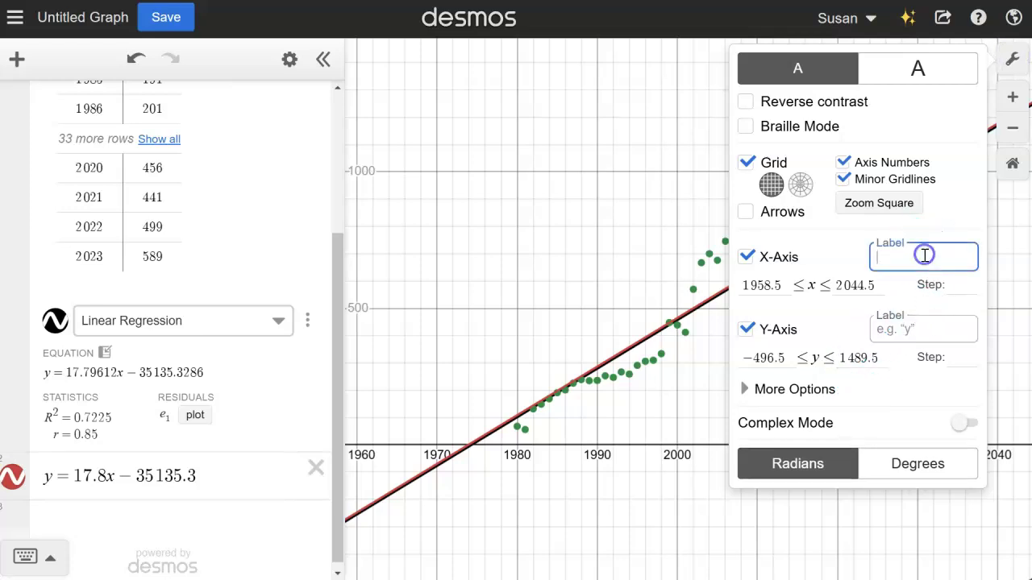
pyautogui.click(924, 249)
pyautogui.write(', year')
# Label the y-axis "y, number of movies released" and close the graph settings.
pyautogui.click(907, 327)
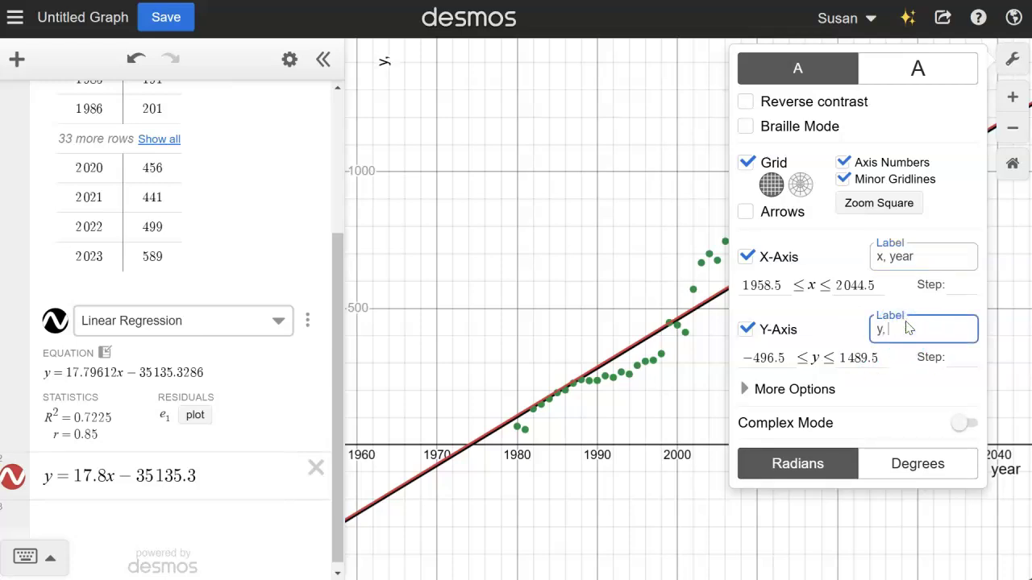
pyautogui.write('y, number of moview')
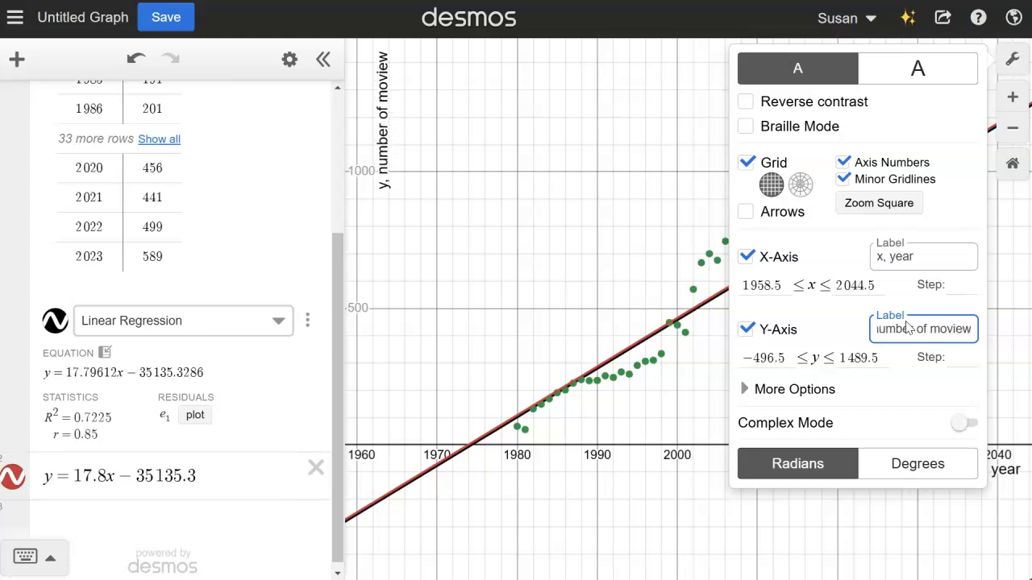
pyautogui.press('BackSpace')
pyautogui.write('s released')
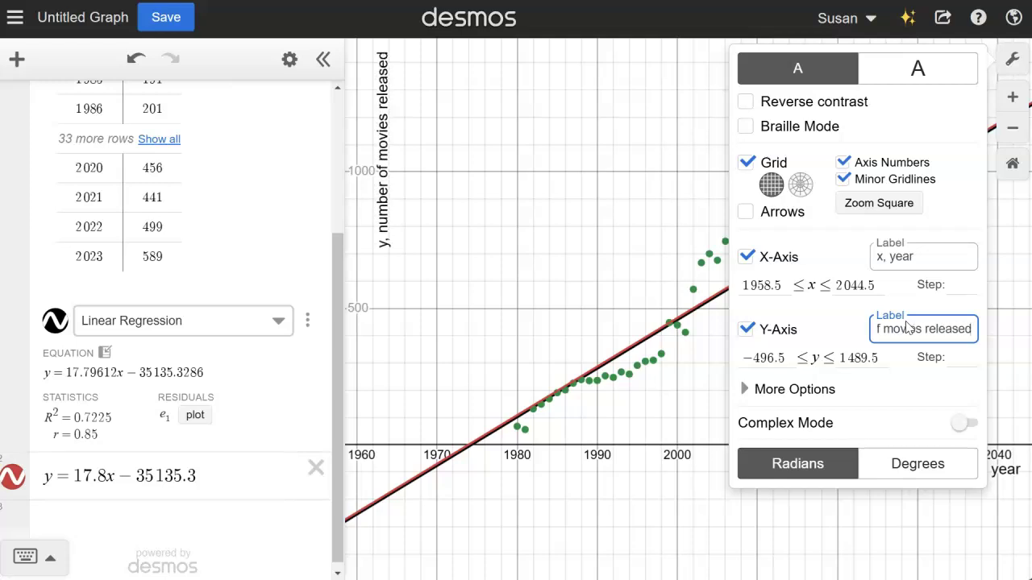
pyautogui.click(662, 310)
pyautogui.click(862, 500)
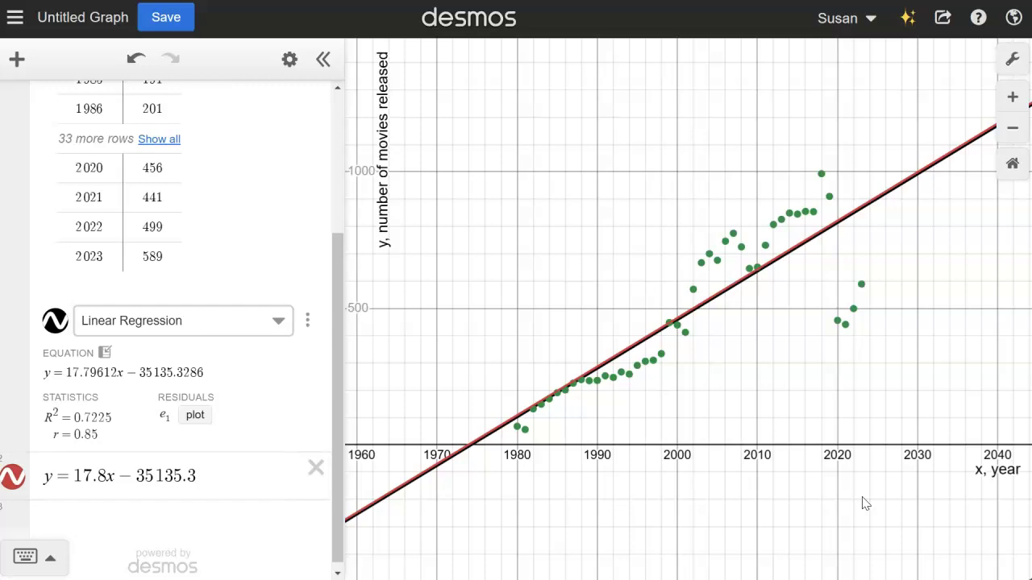
pyautogui.click(877, 477)
# Open the image export dialog for the graph from its sharing options.
pyautogui.click(944, 23)
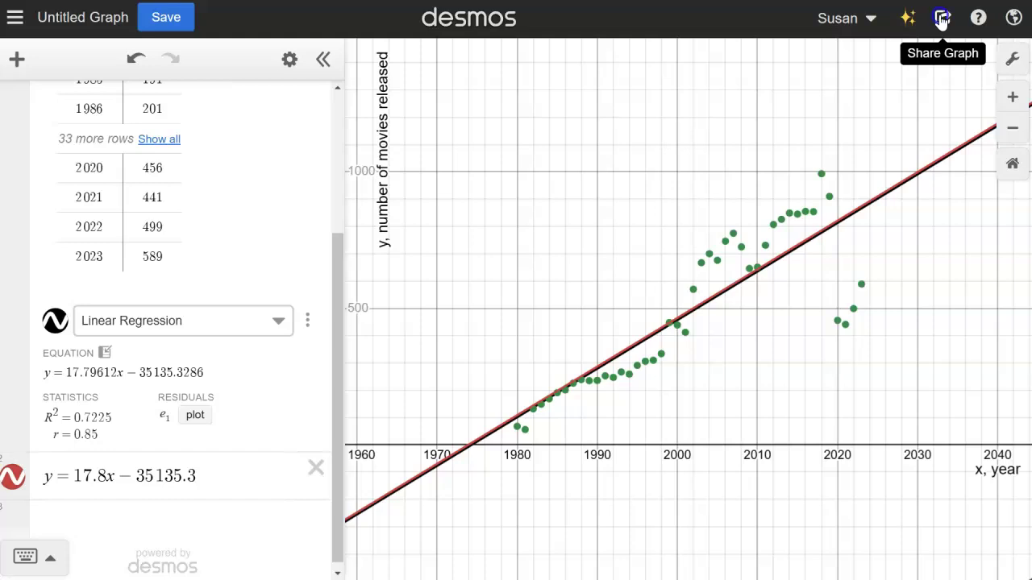
pyautogui.click(942, 21)
pyautogui.click(861, 284)
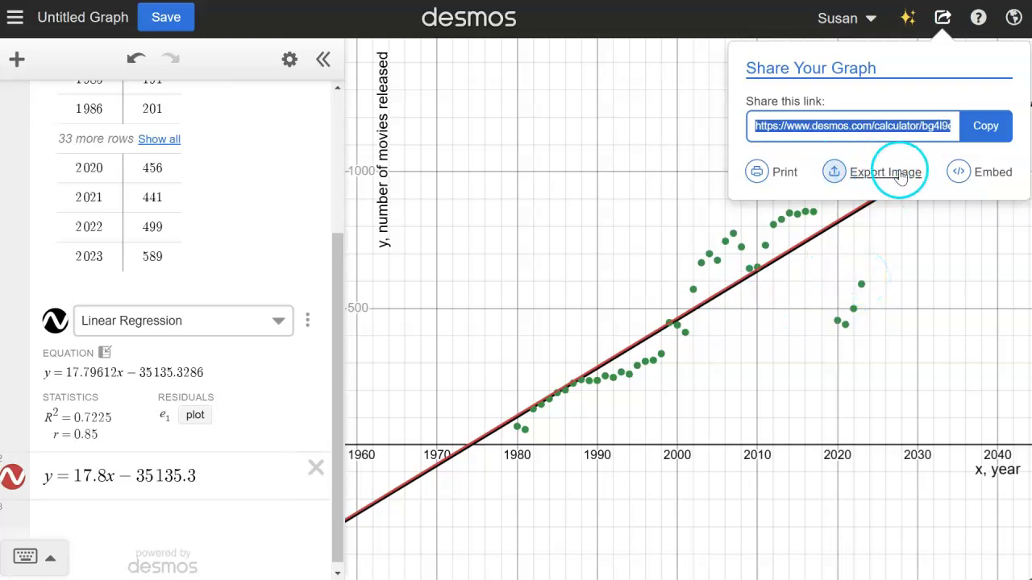
pyautogui.click(839, 172)
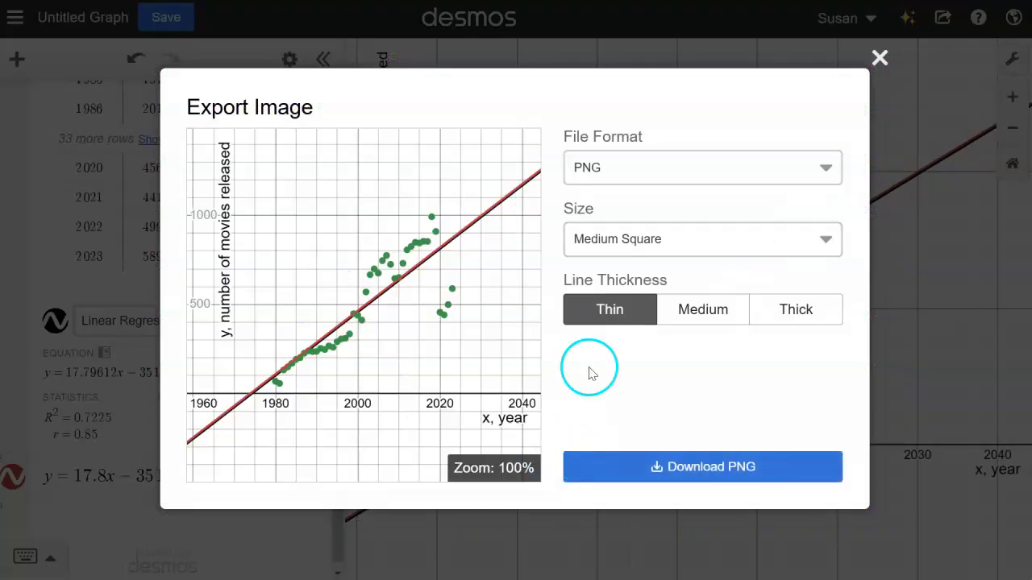
# Try the Large Square size and the Thick and Medium line thicknesses for the export, returning to Medium Square and Thin.
pyautogui.click(673, 242)
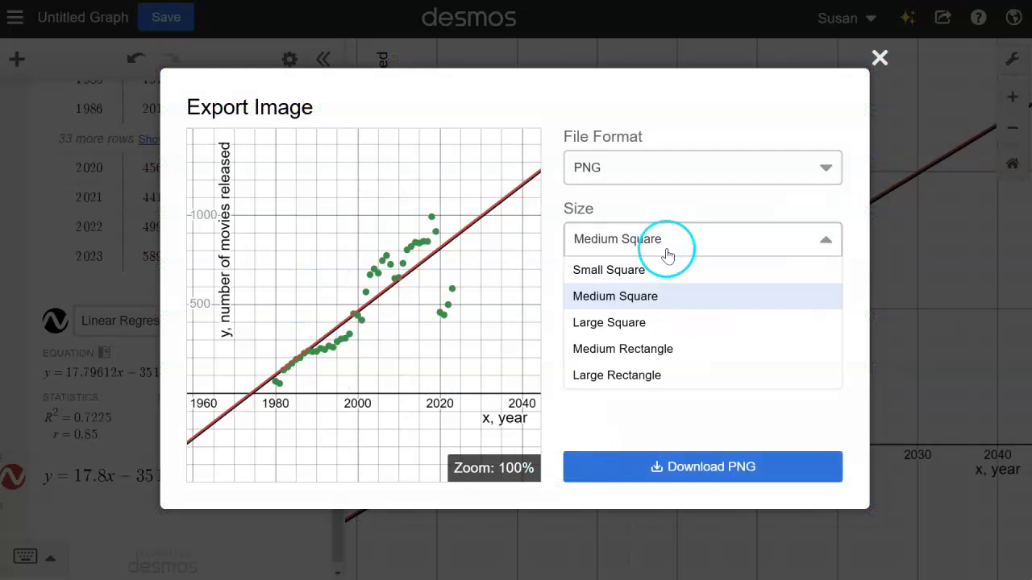
pyautogui.click(658, 318)
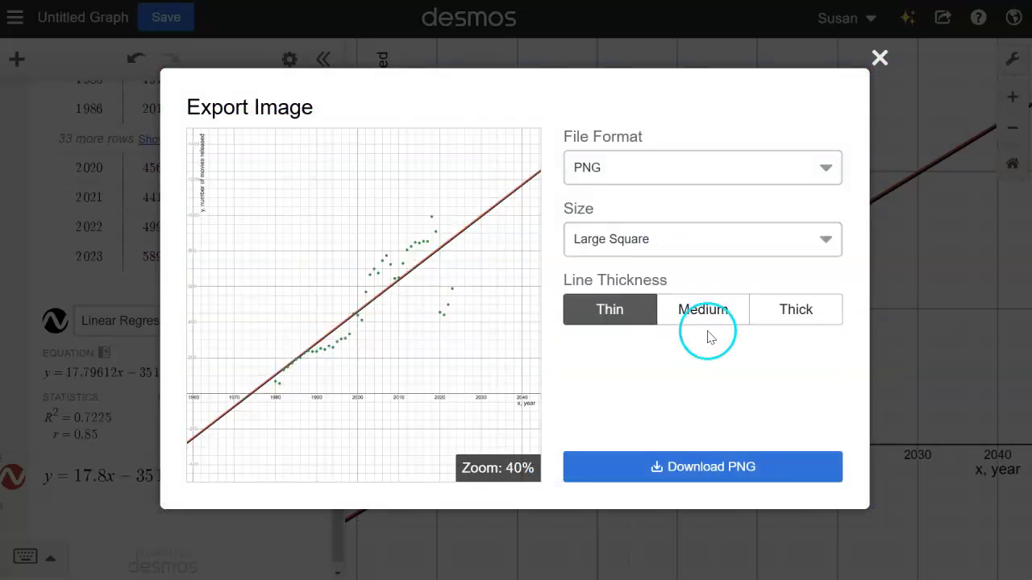
pyautogui.click(800, 313)
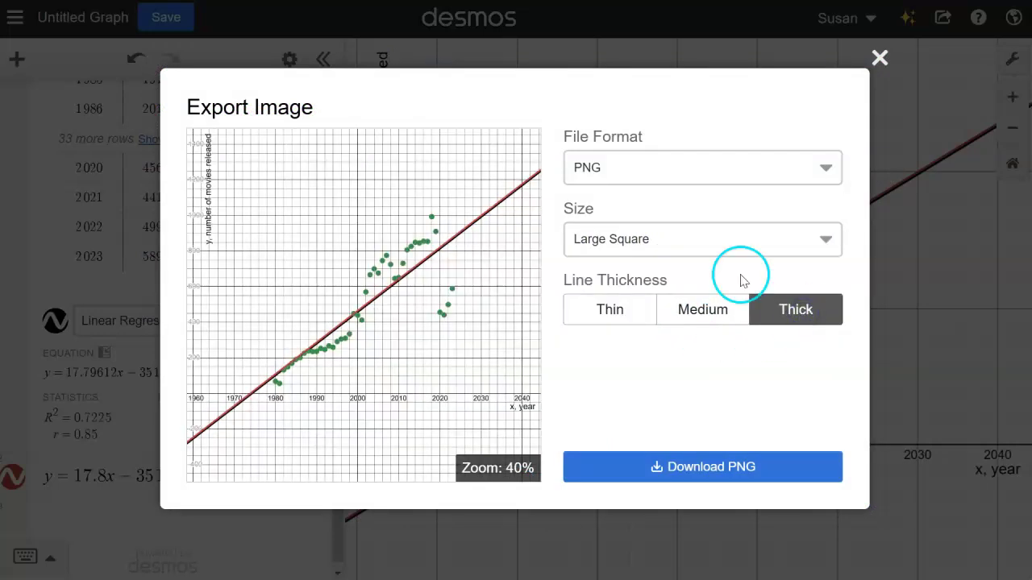
pyautogui.click(645, 239)
pyautogui.click(634, 297)
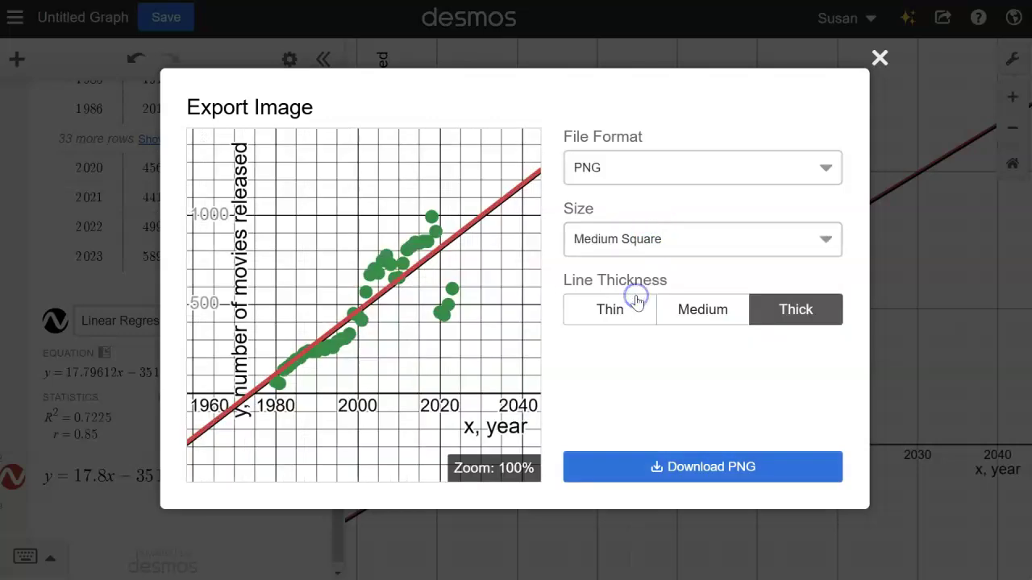
pyautogui.click(694, 306)
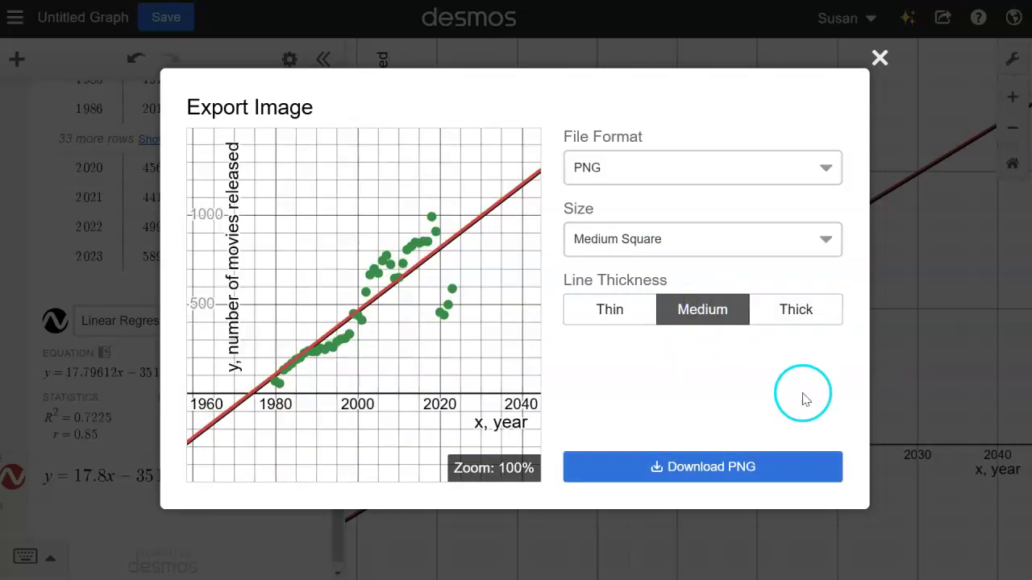
pyautogui.click(615, 312)
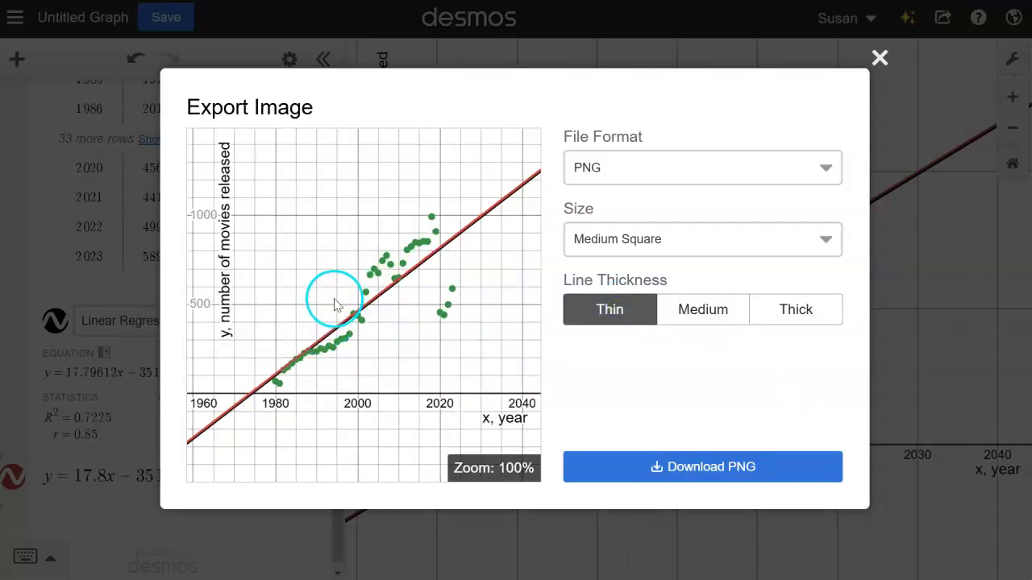
# Download the graph image as a PNG and close the export dialog.
pyautogui.click(732, 474)
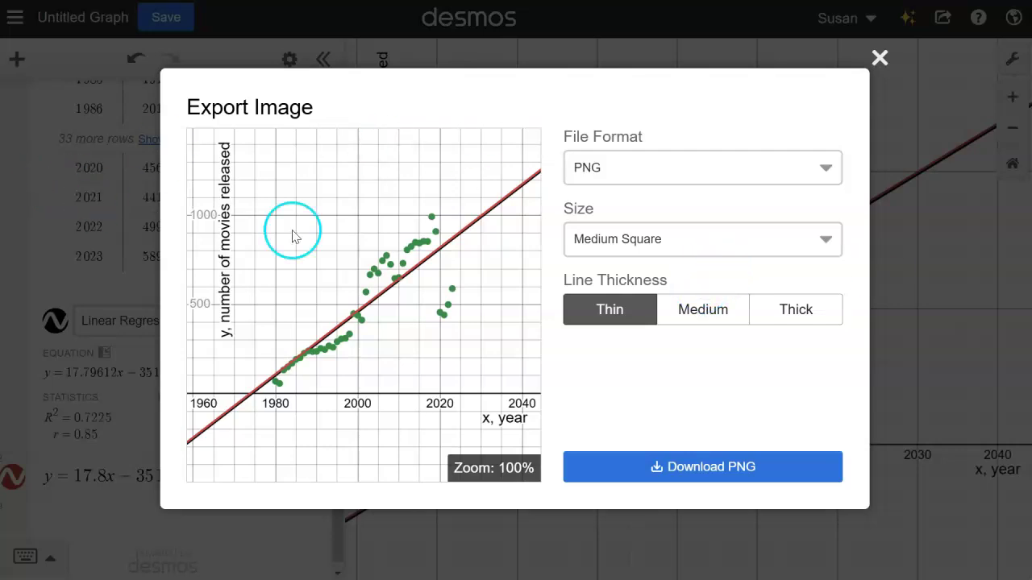
pyautogui.rightClick(364, 224)
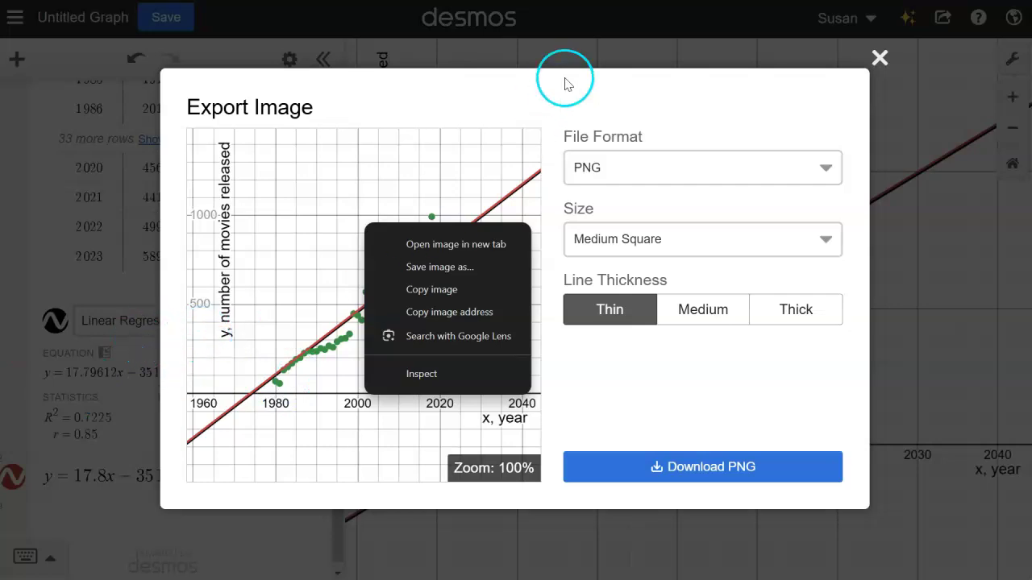
pyautogui.click(878, 57)
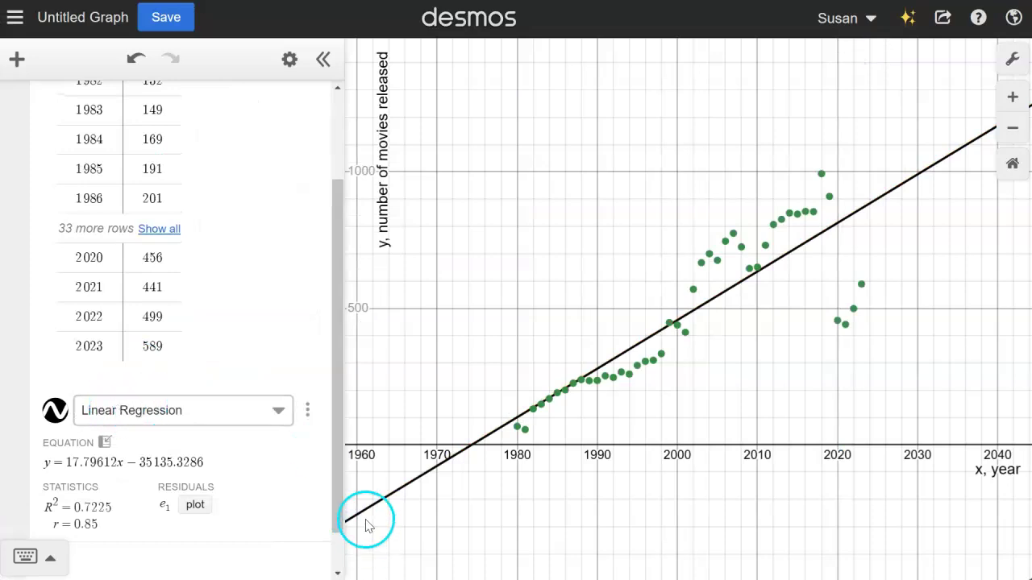
# Delete the linear regression attached to the data table.
pyautogui.click(308, 413)
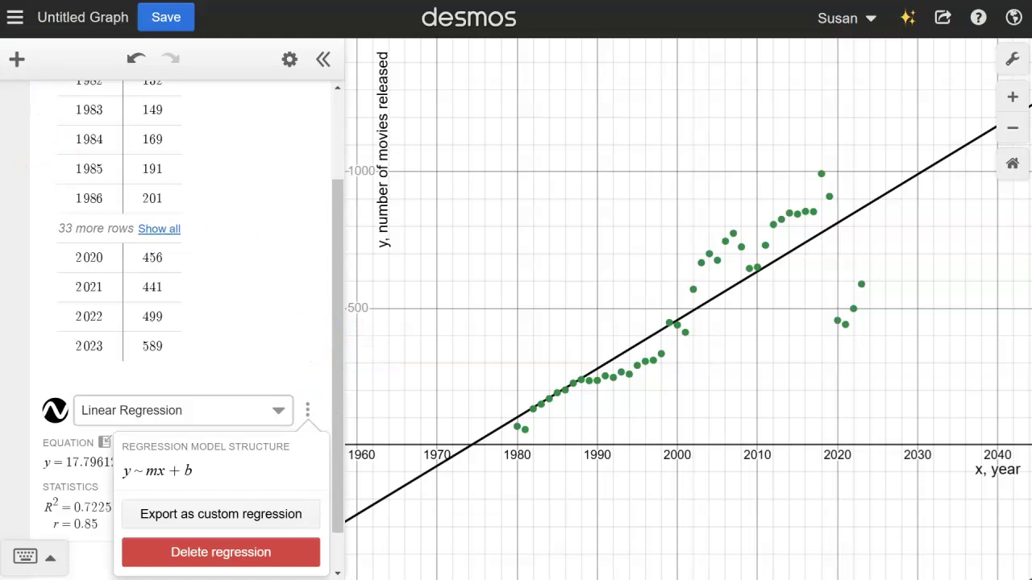
pyautogui.click(221, 552)
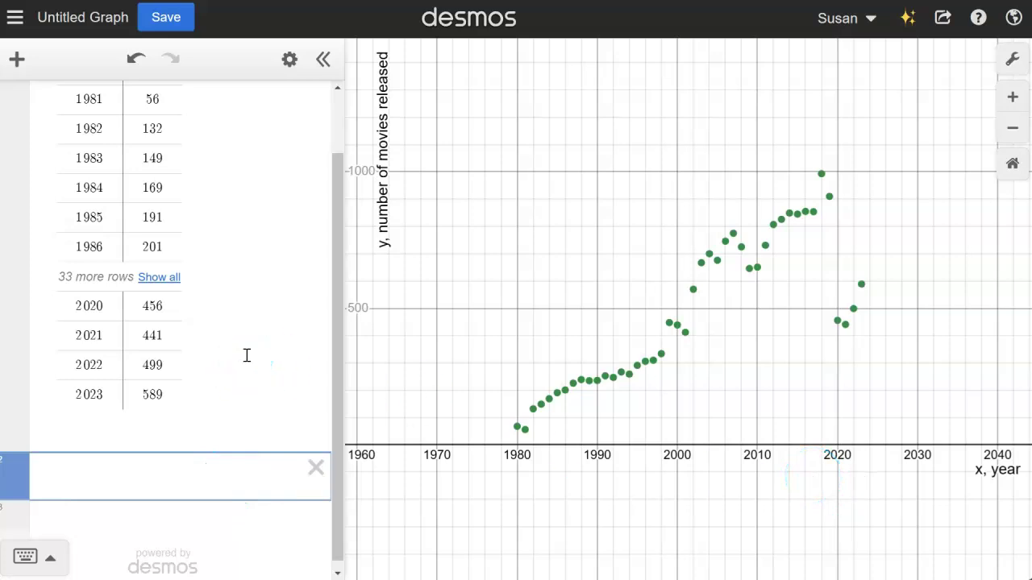
# Identify the 2020 and 2023 points on the graph and clear the years and movie counts for 2020 through 2023 from the table.
pyautogui.click(861, 284)
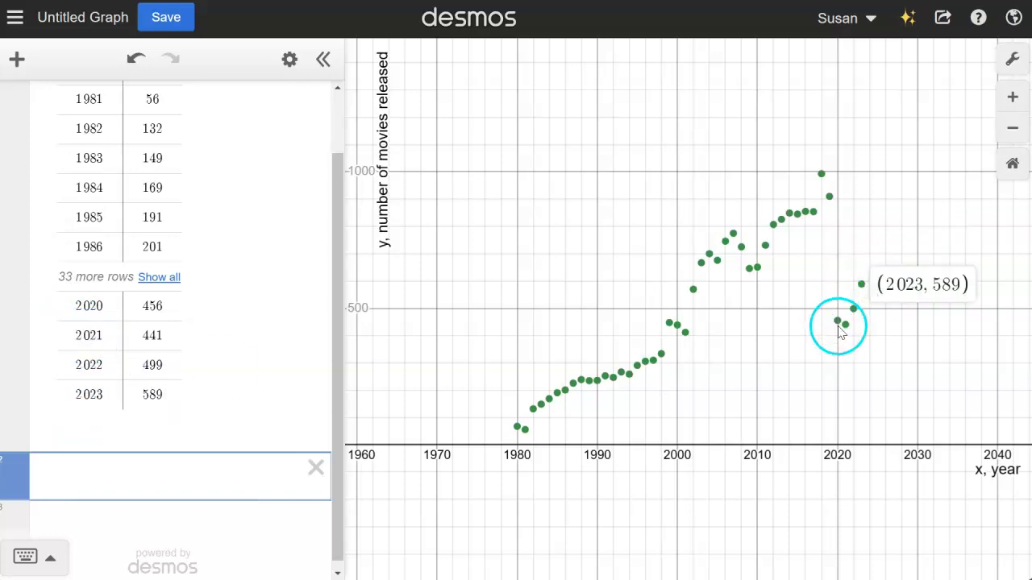
pyautogui.click(837, 325)
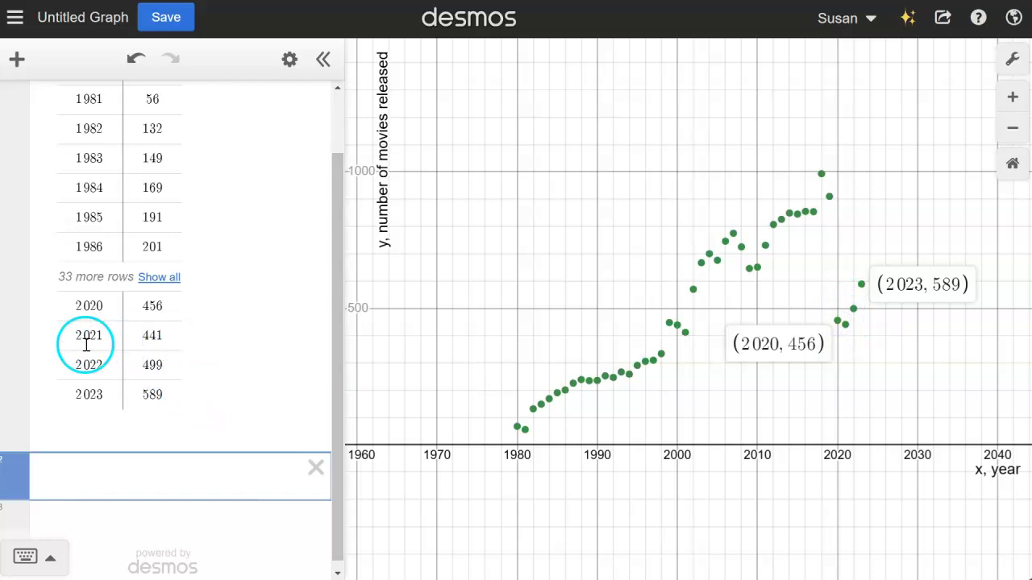
pyautogui.click(78, 303)
pyautogui.moveTo(79, 303); pyautogui.dragTo(106, 309)
pyautogui.press('Tab')
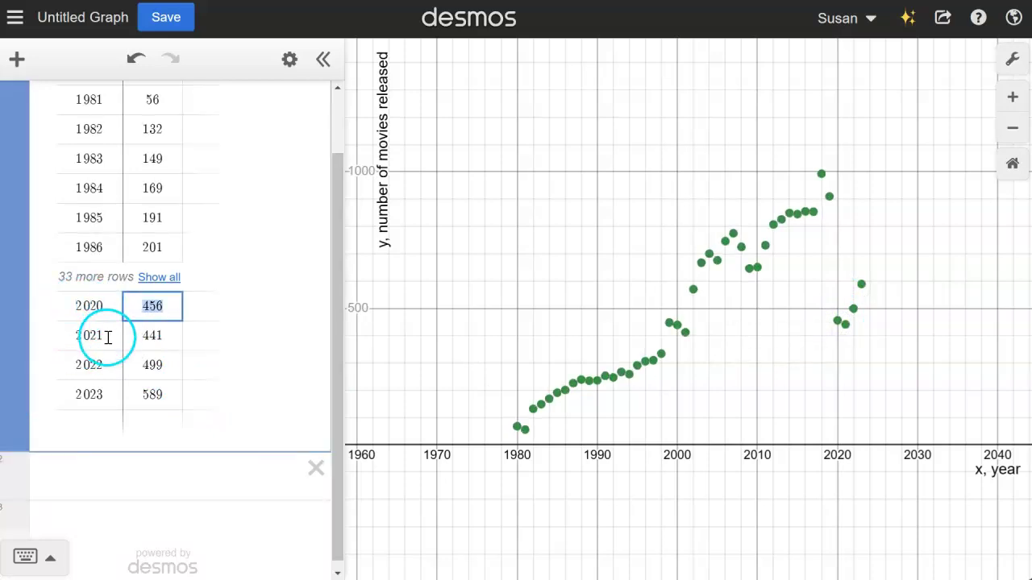
pyautogui.press('BackSpace')
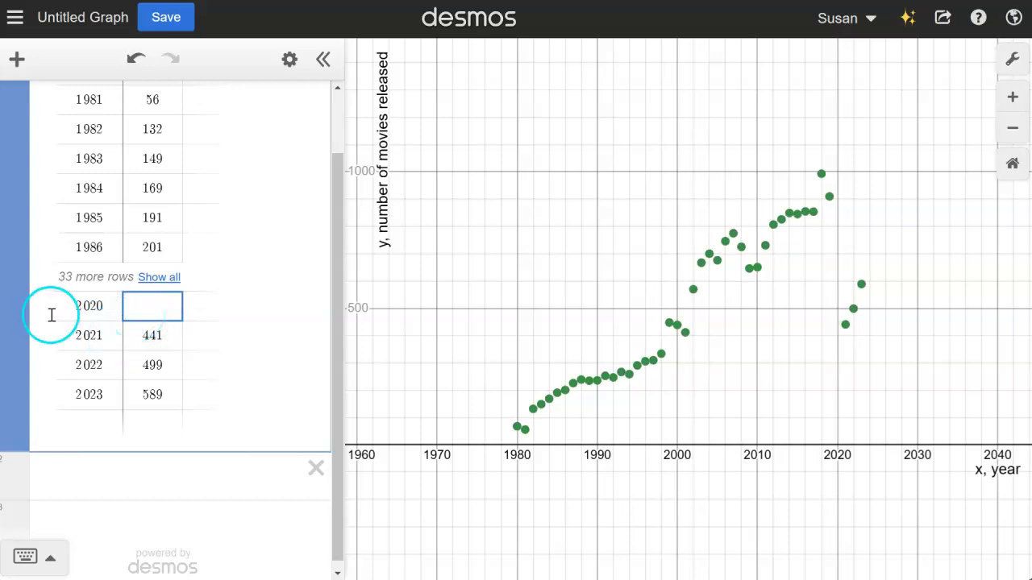
pyautogui.click(75, 307)
pyautogui.moveTo(73, 304); pyautogui.dragTo(108, 406)
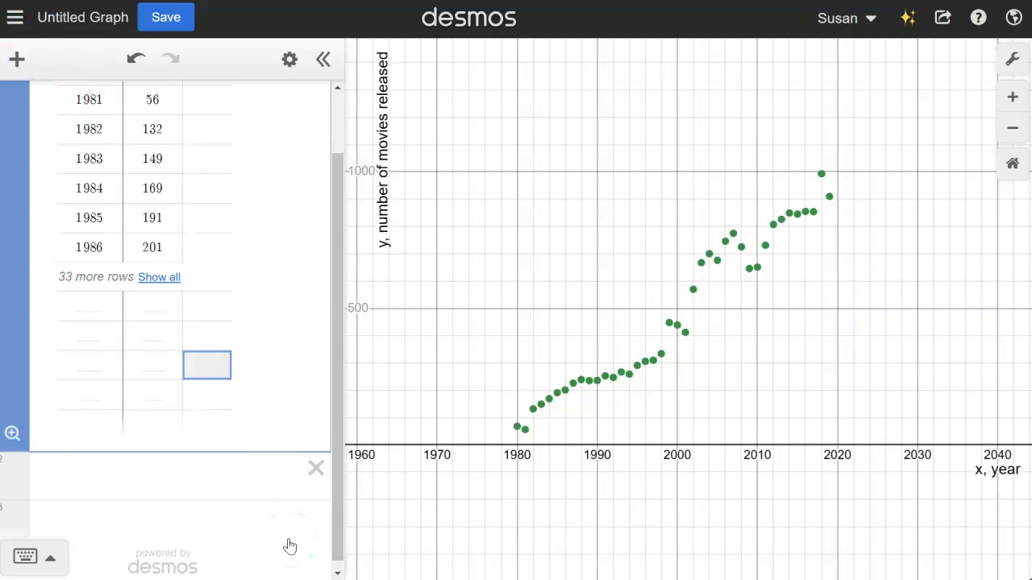
# Remove the emptied rows at the end of the table so that it ends with the 2019 entry.
pyautogui.moveTo(284, 542)
pyautogui.mouseDown()
pyautogui.moveTo(172, 519)
pyautogui.moveTo(99, 475)
pyautogui.mouseUp()
pyautogui.moveTo(92, 419); pyautogui.dragTo(96, 432)
pyautogui.press('BackSpace')
pyautogui.press('BackSpace')
pyautogui.press('BackSpace')
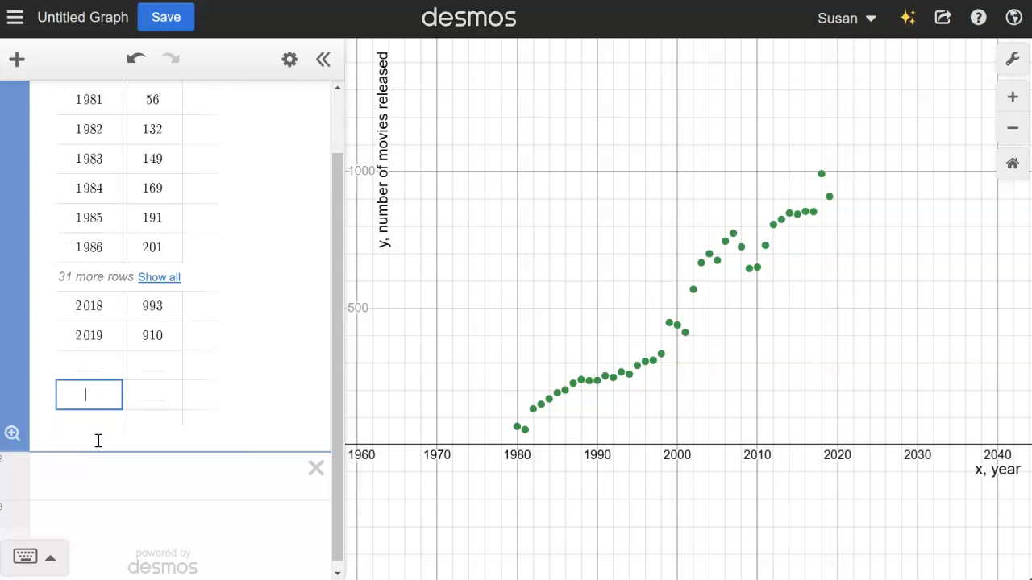
pyautogui.press('BackSpace')
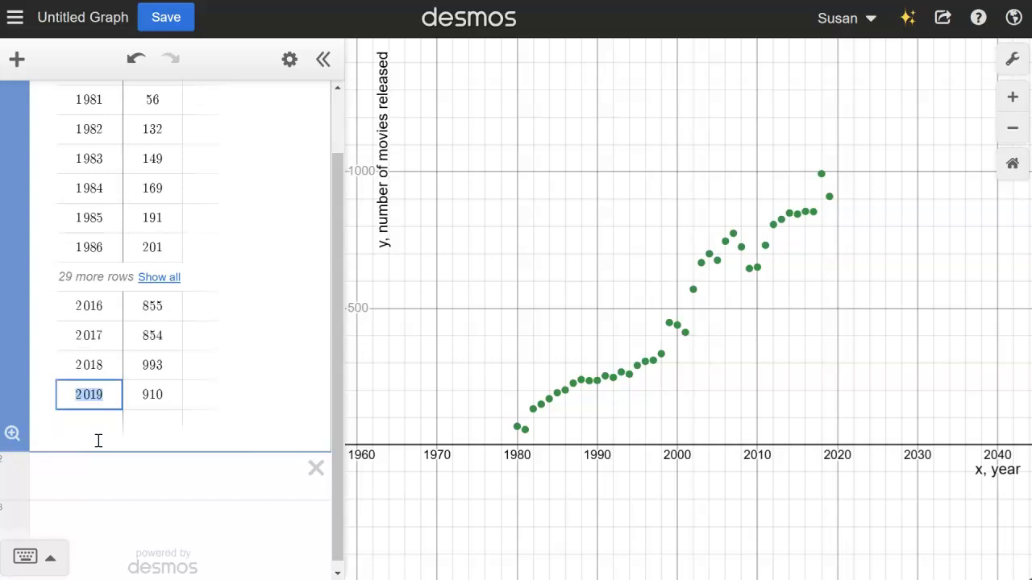
# Enter the exponential regression y_1 ~ ab^(x_1) in the empty expression below the table.
pyautogui.click(86, 470)
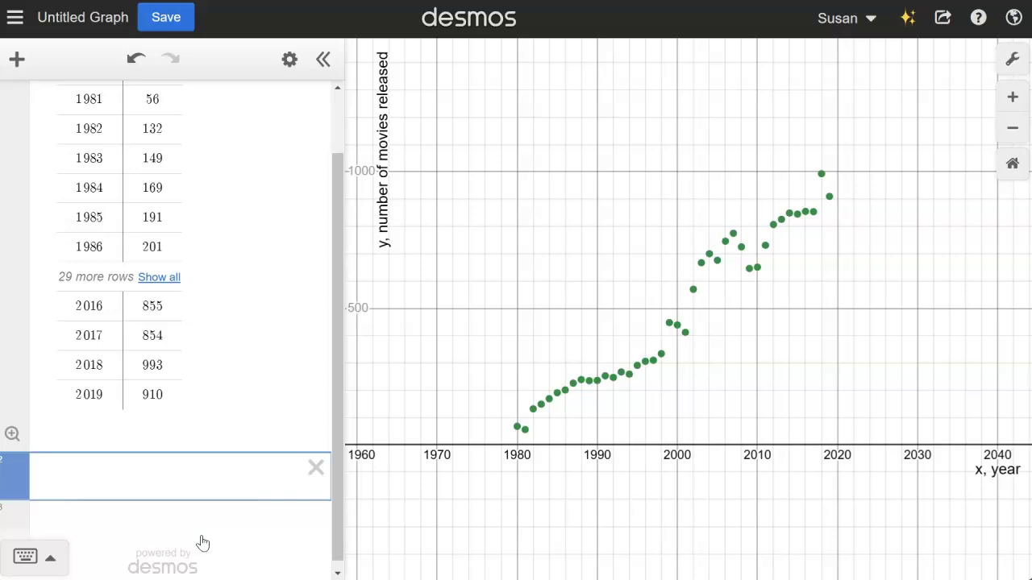
pyautogui.write('y_1 ')
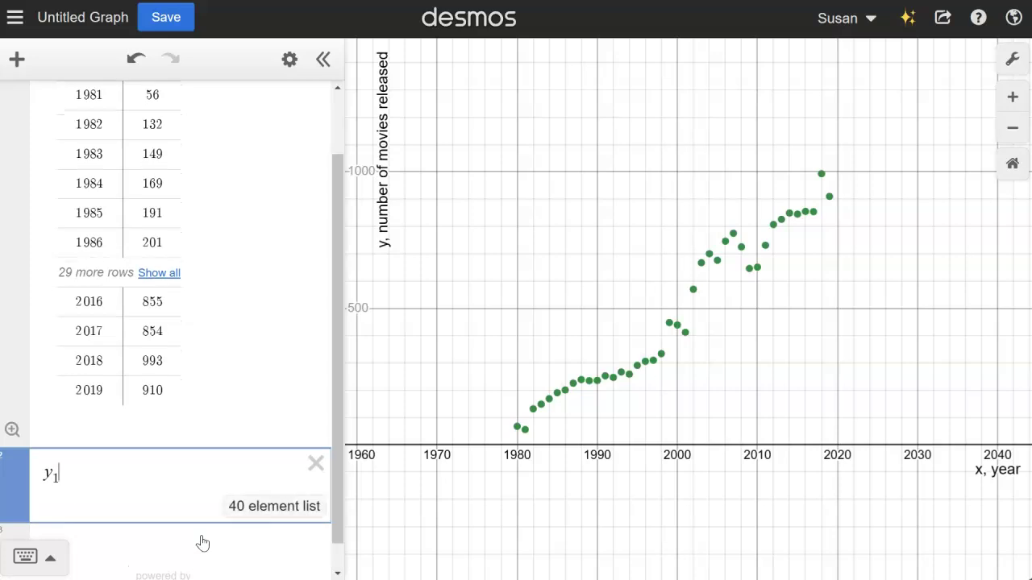
pyautogui.write('~ ab')
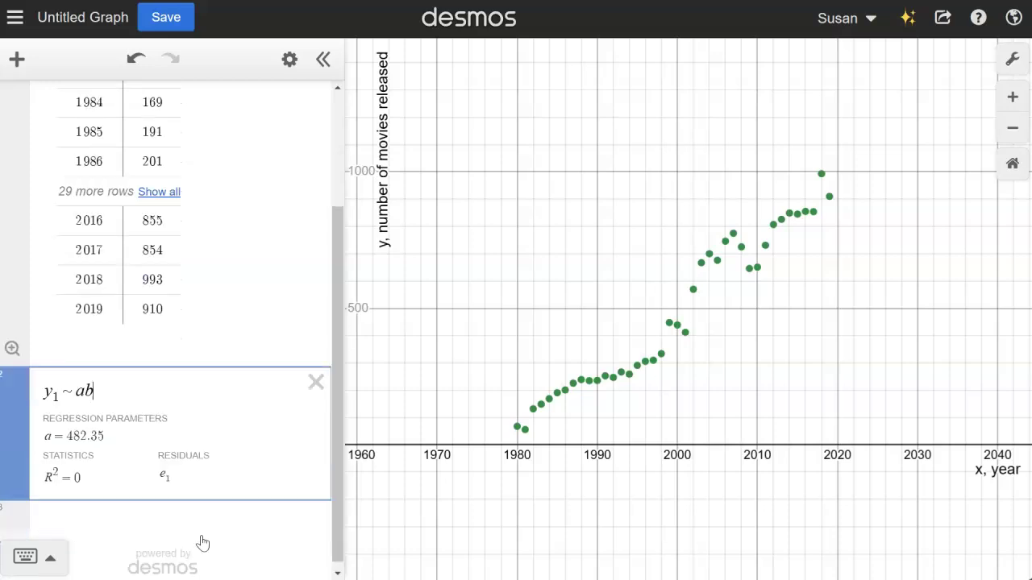
pyautogui.write('^{x_')
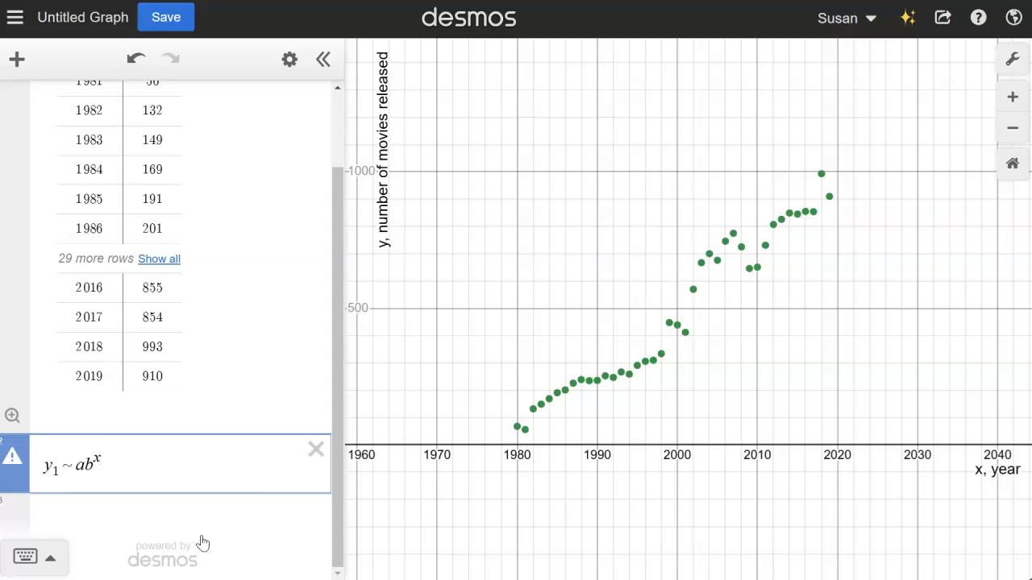
pyautogui.write('1')
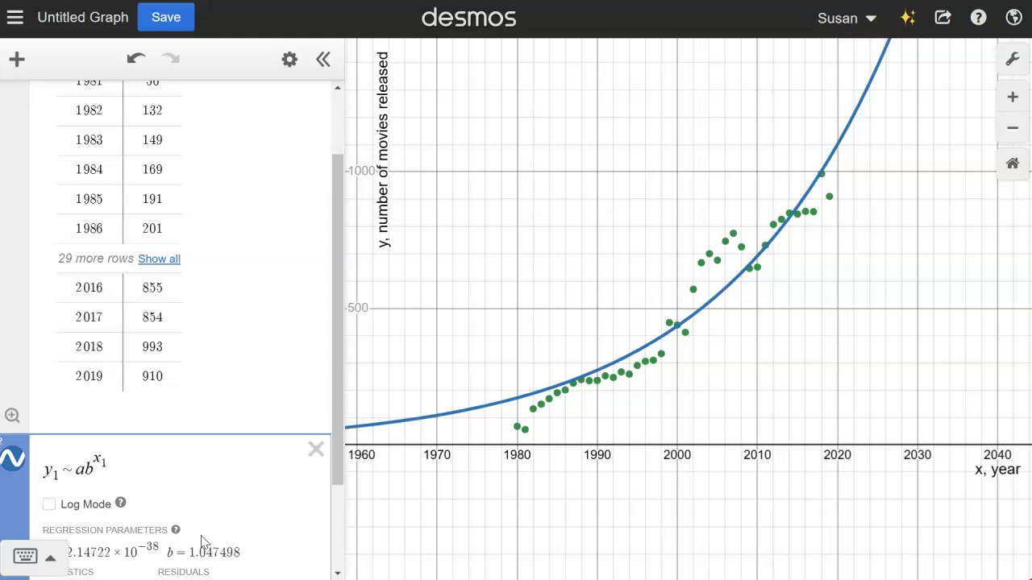
# Add a constant term c to the exponential regression, making it y_1 ~ ab^(x_1) + c.
pyautogui.scroll(-1, 202, 541)
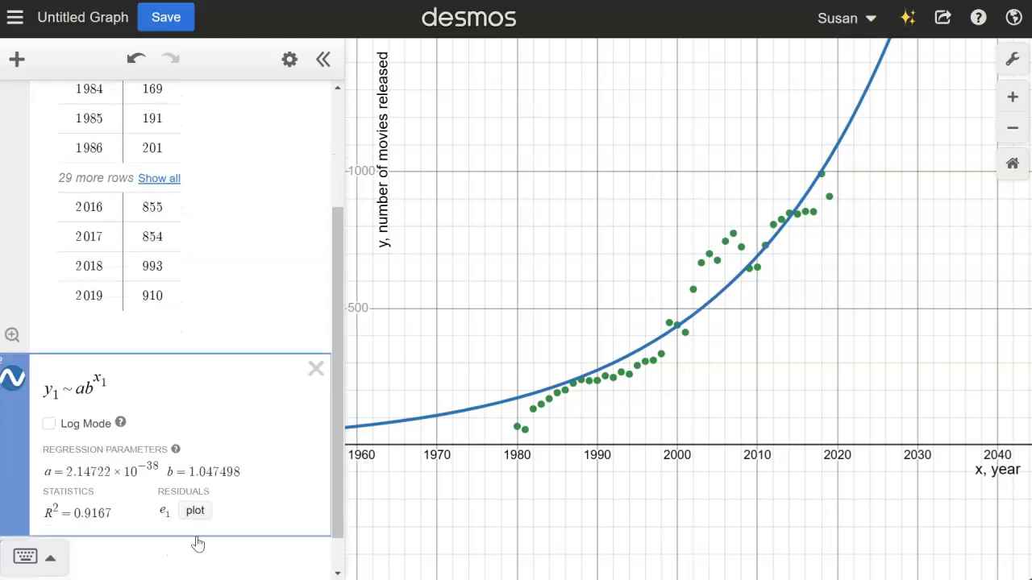
pyautogui.click(84, 459)
pyautogui.click(118, 388)
pyautogui.write('+c')
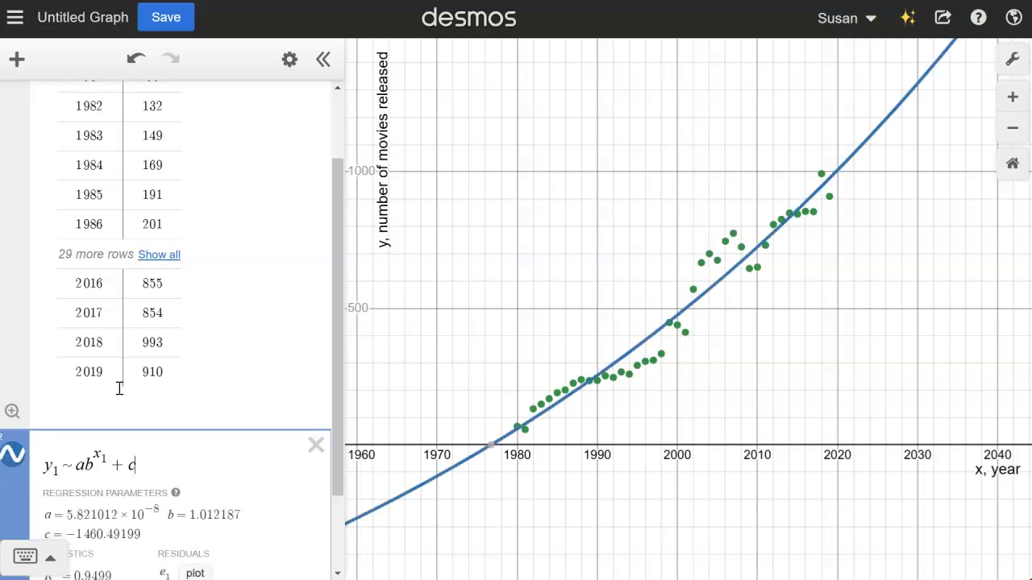
pyautogui.scroll(-1, 122, 388)
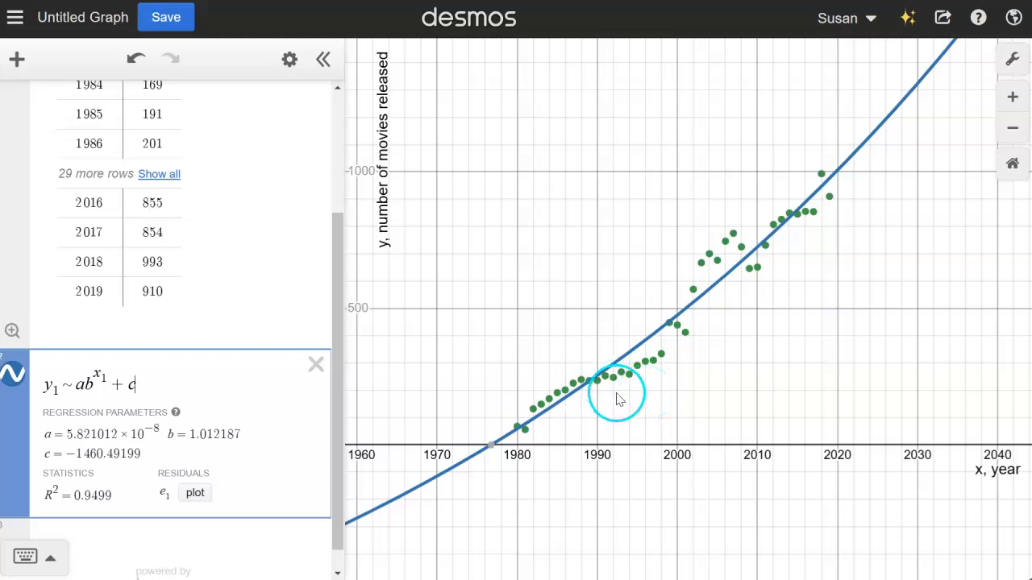
# Show the coordinates of the 2019, 2018, 2017, 2016 and 2009 data points on the graph.
pyautogui.click(98, 133)
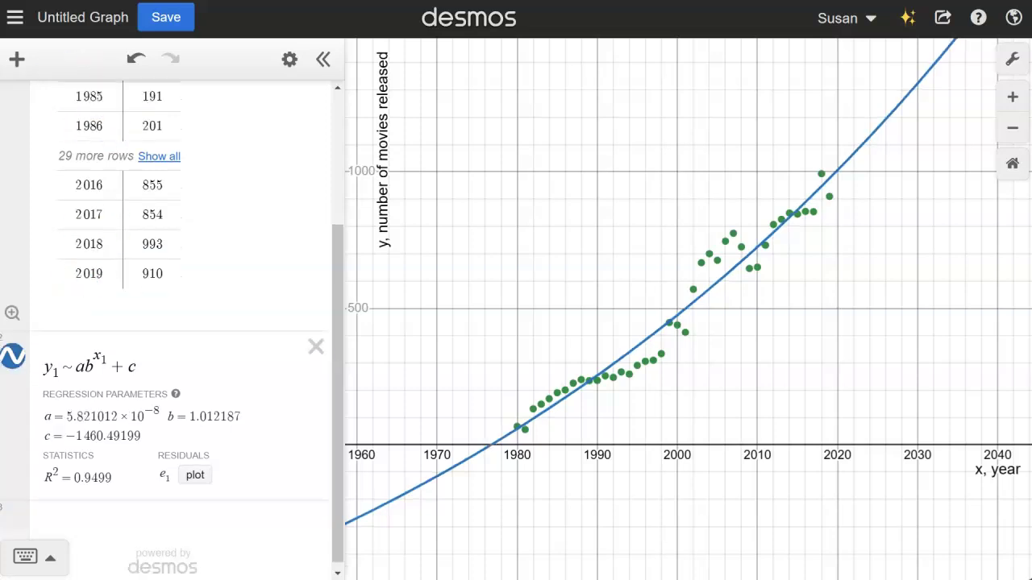
pyautogui.click(829, 198)
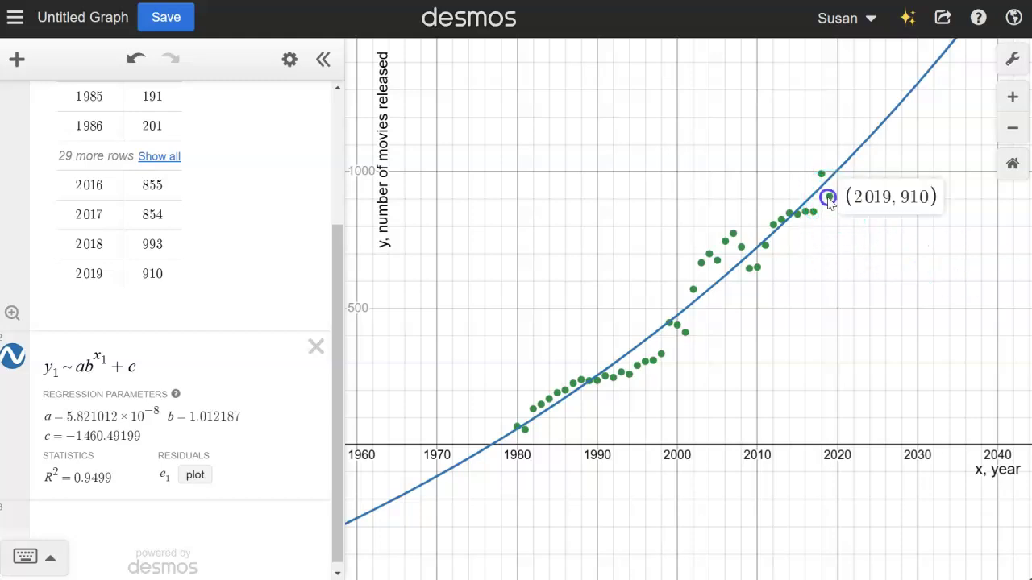
pyautogui.click(822, 174)
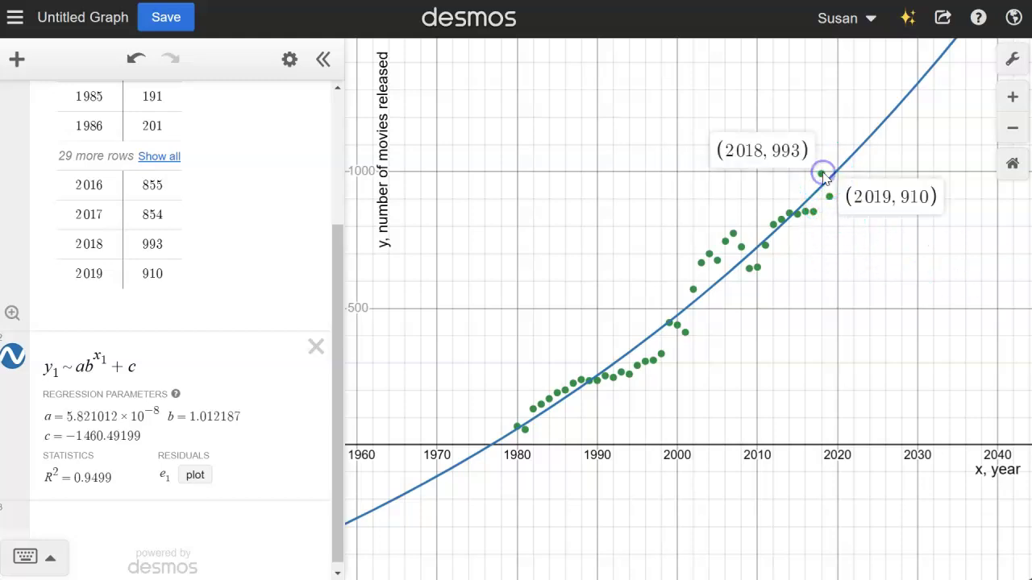
pyautogui.click(813, 212)
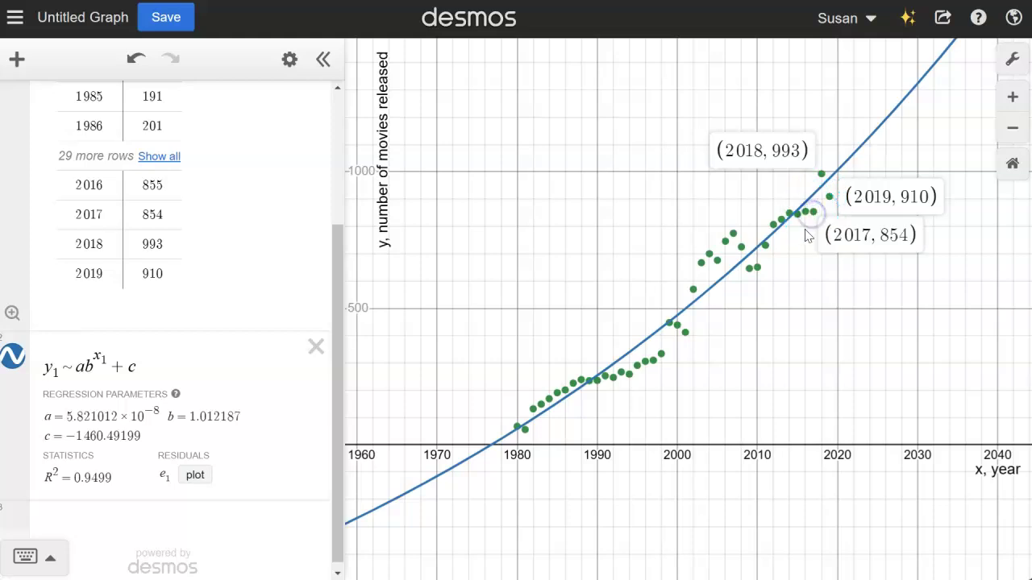
pyautogui.click(805, 212)
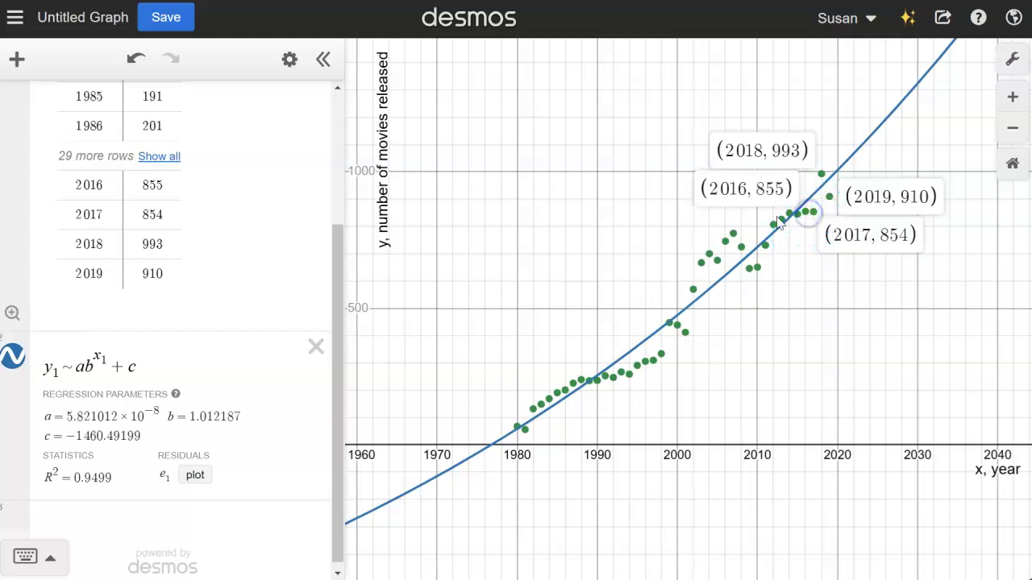
pyautogui.click(748, 268)
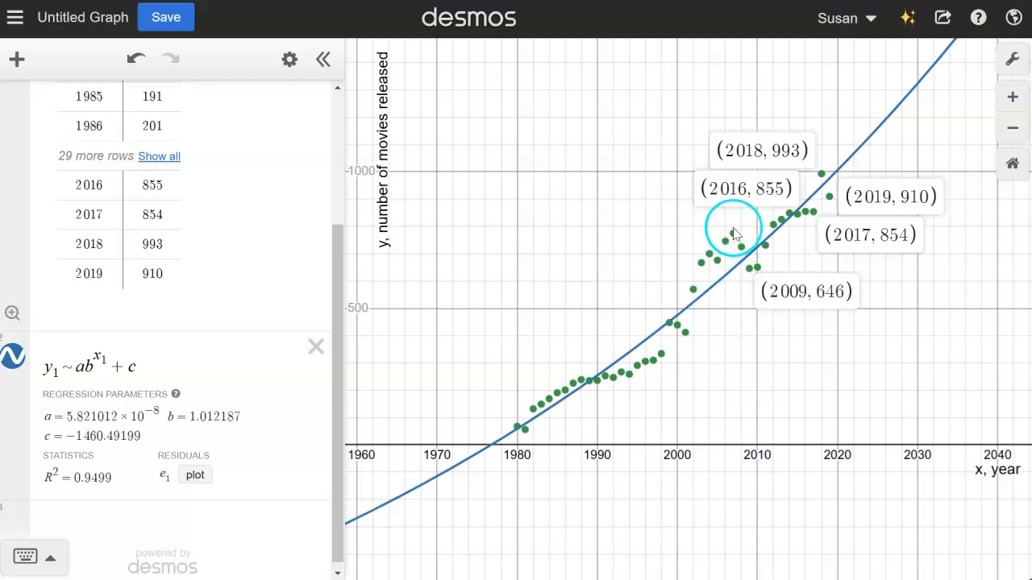
# Show the coordinates of the 2007 and 1981 data points and trace the regression curve on the graph.
pyautogui.click(733, 234)
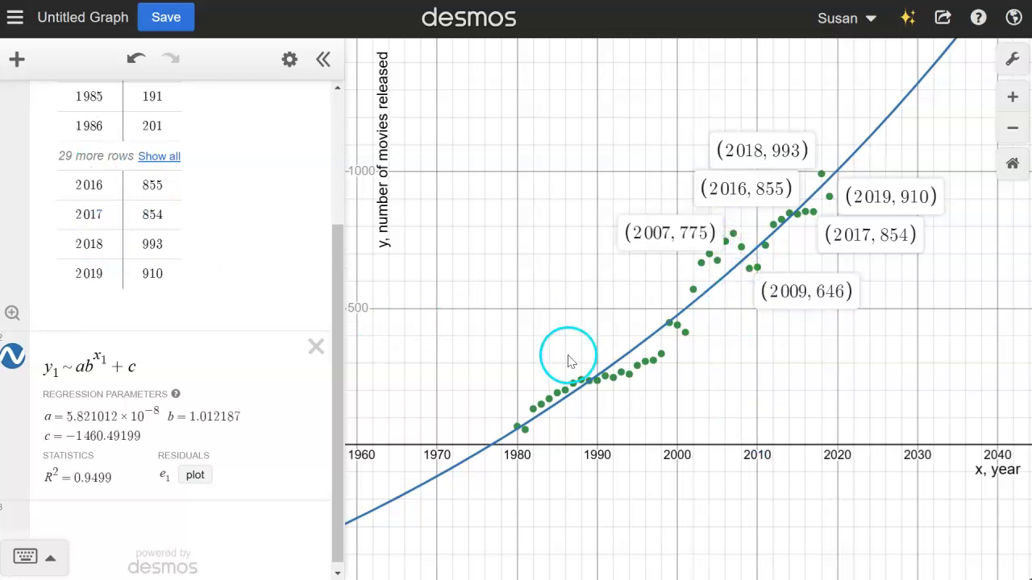
pyautogui.click(524, 429)
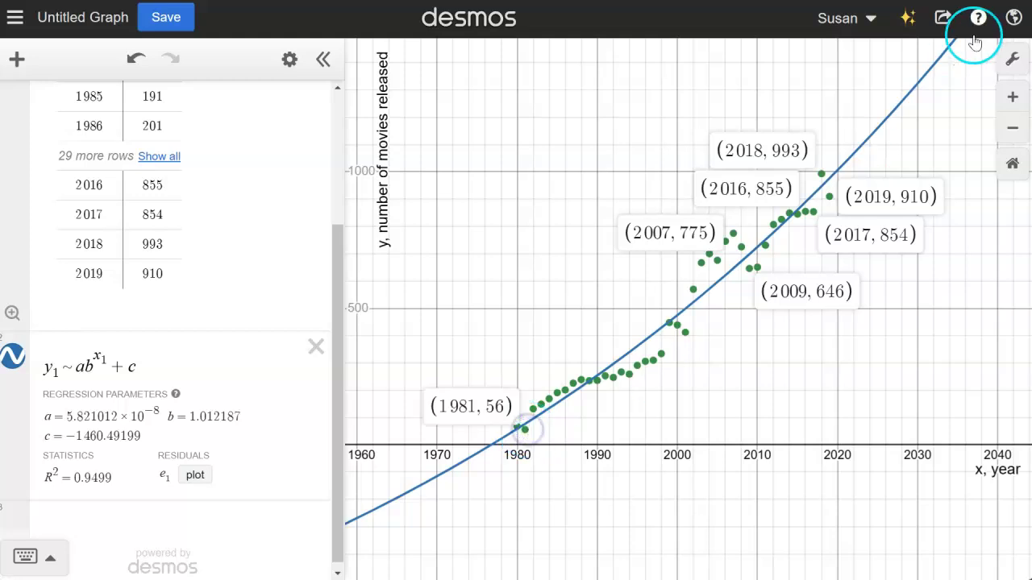
pyautogui.moveTo(937, 62)
pyautogui.mouseDown()
pyautogui.moveTo(865, 147)
pyautogui.moveTo(895, 125)
pyautogui.moveTo(944, 62)
pyautogui.moveTo(917, 104)
pyautogui.moveTo(573, 373)
pyautogui.mouseUp()
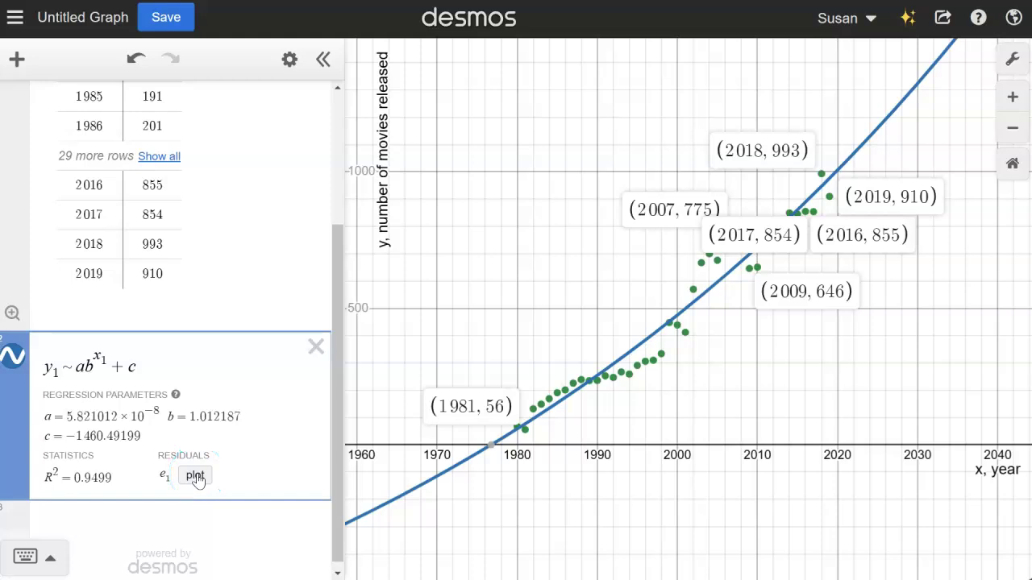
# Plot the residuals e_1 of the exponential regression and colour their points red.
pyautogui.click(196, 477)
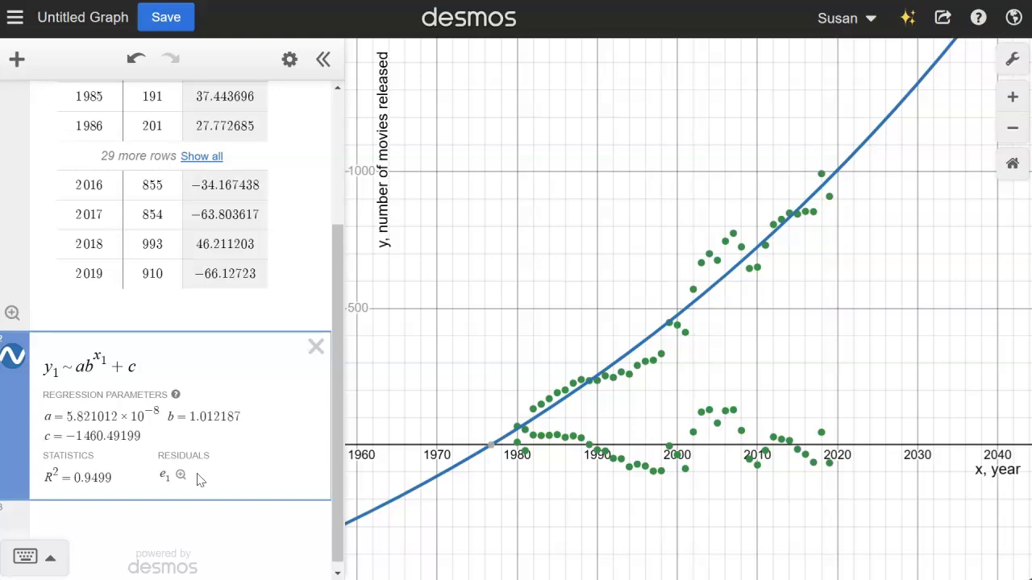
pyautogui.scroll(3, 149, 450)
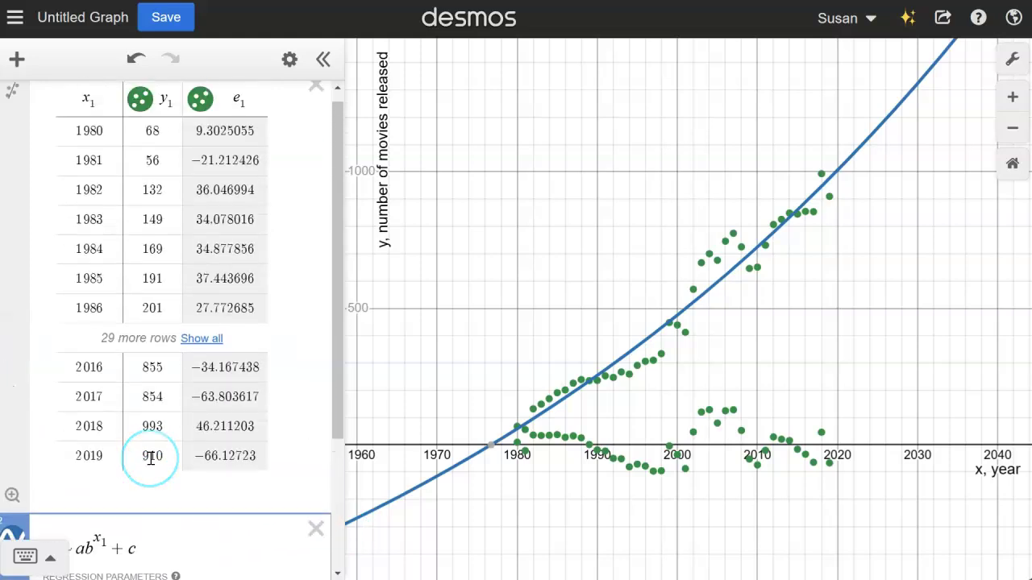
pyautogui.click(201, 114)
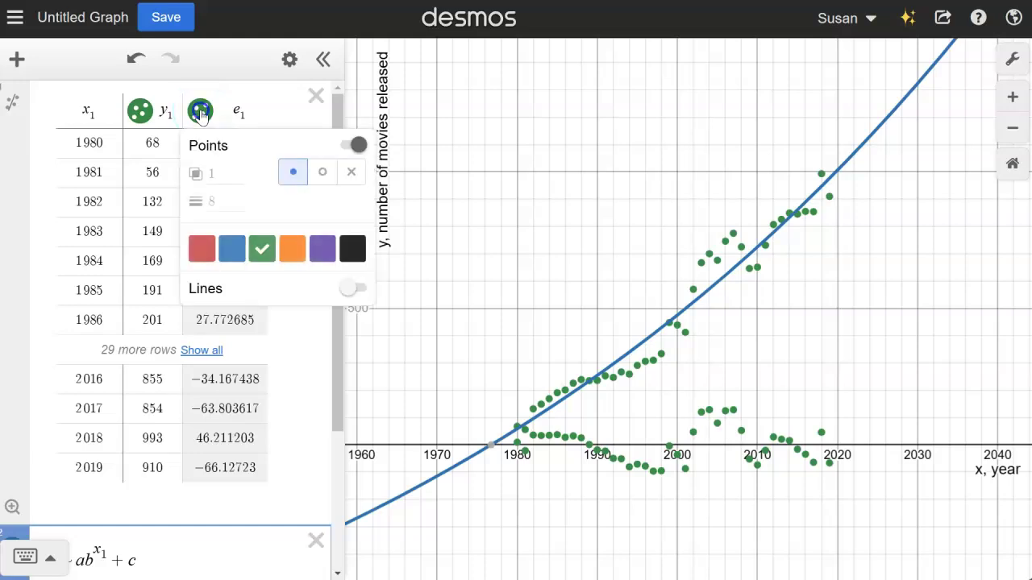
pyautogui.click(200, 250)
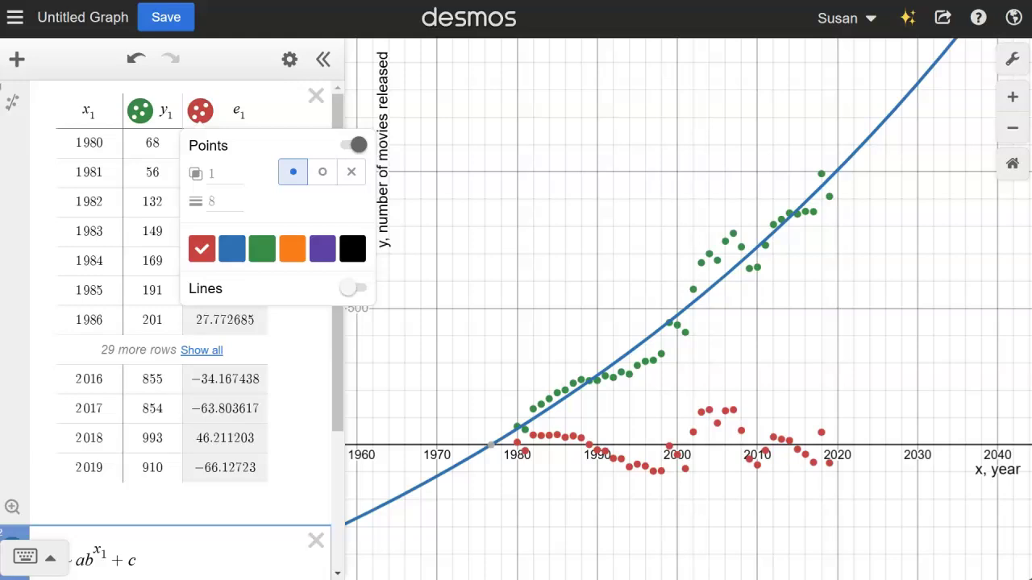
pyautogui.click(609, 159)
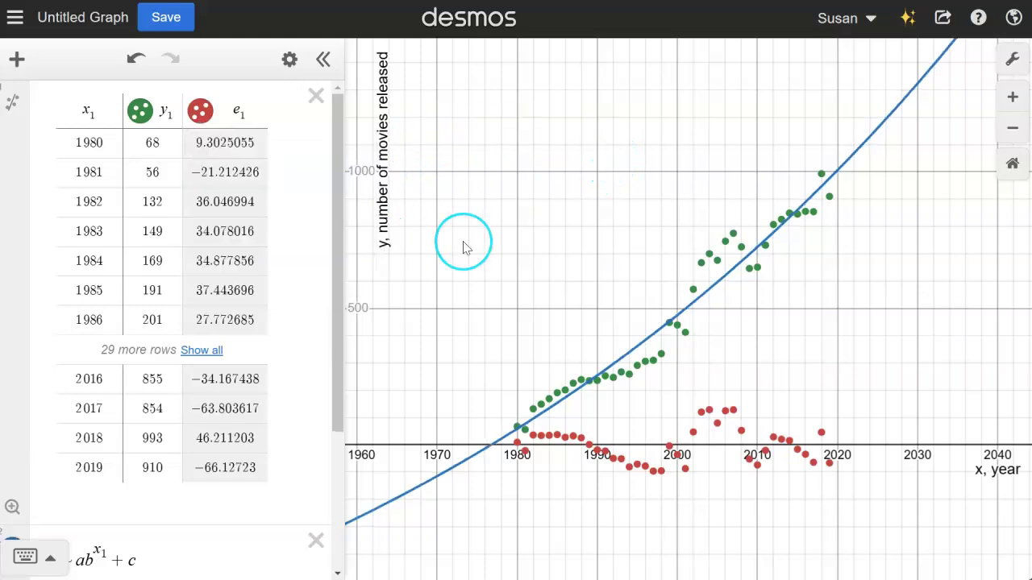